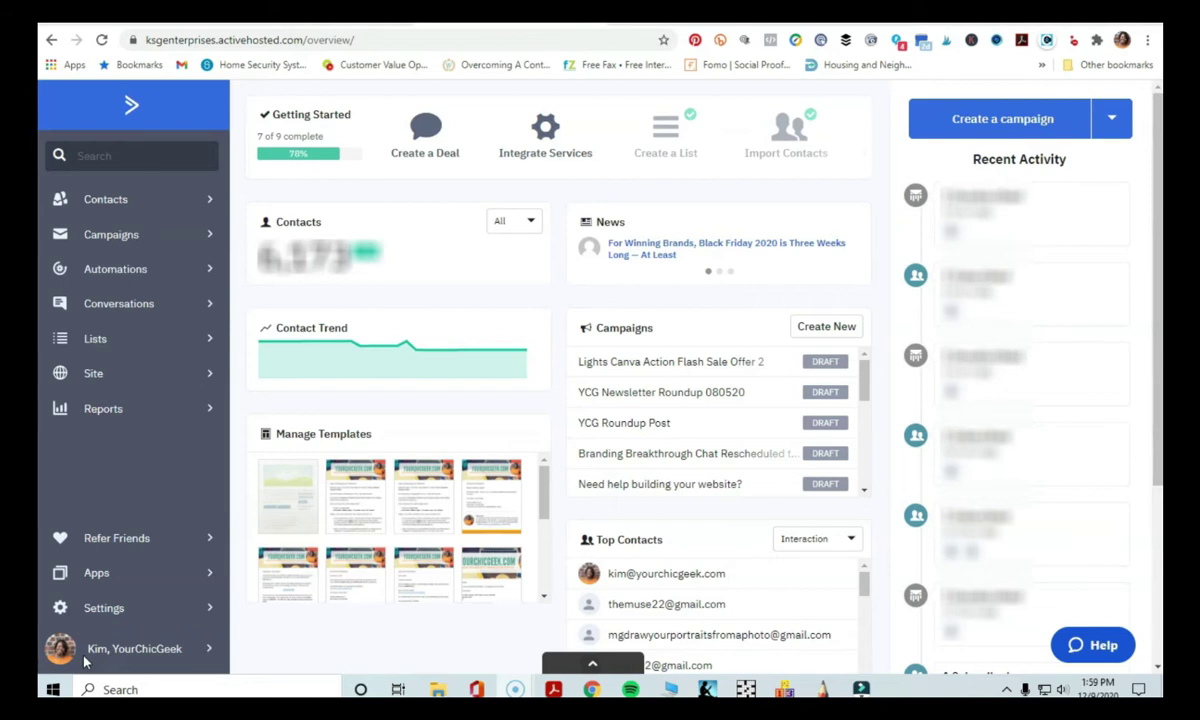
Start creating a new email campaign from the dashboard
left_click(1119, 134)
left_click(1110, 125)
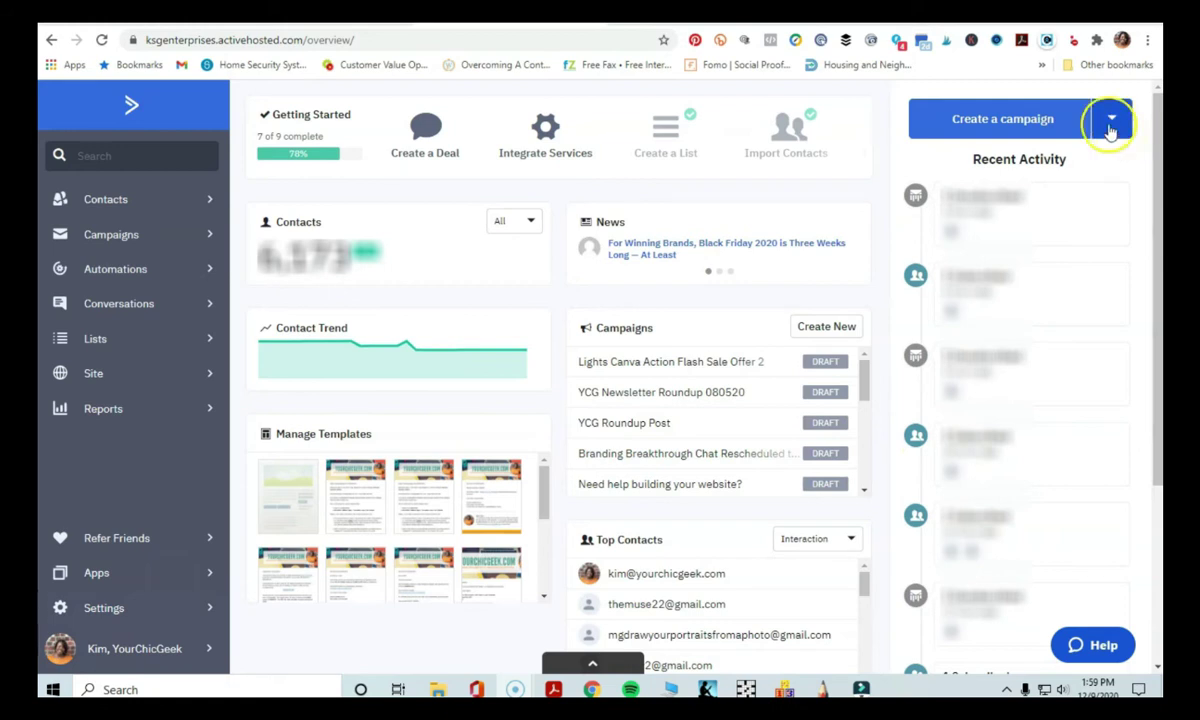
left_click(999, 126)
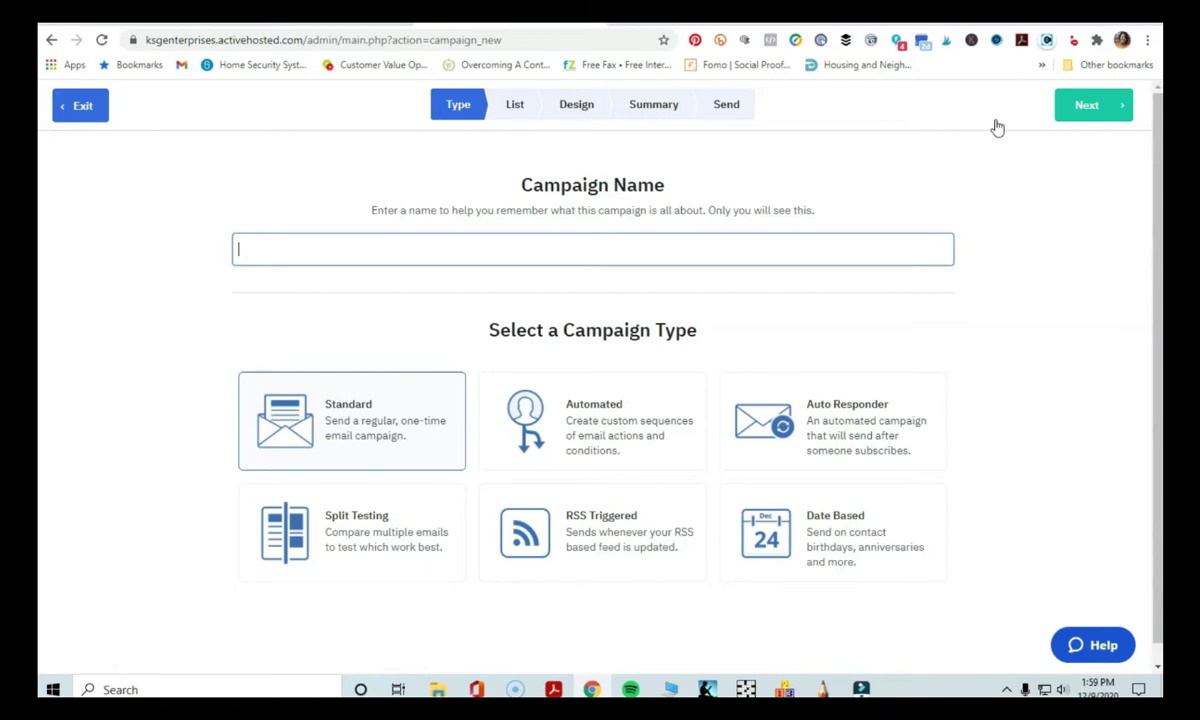
type("Test Soli")
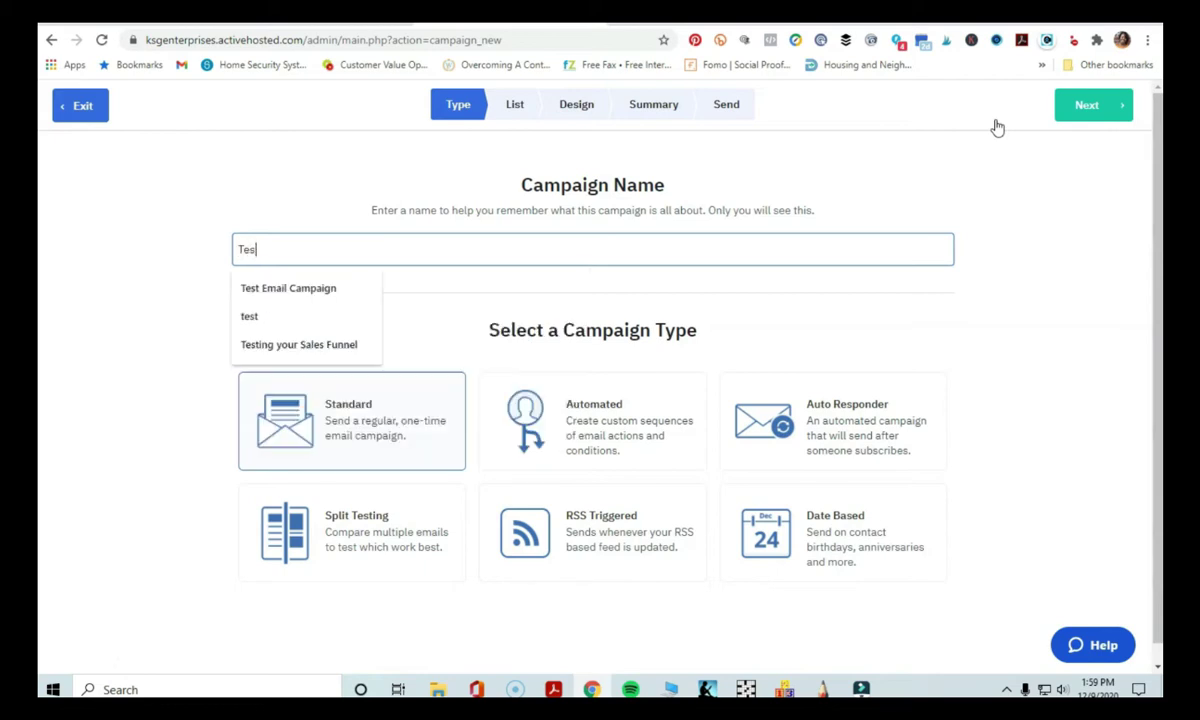
key("BackSpace")
key("BackSpace")
key("BackSpace")
key("BackSpace")
key("BackSpace")
key("BackSpace")
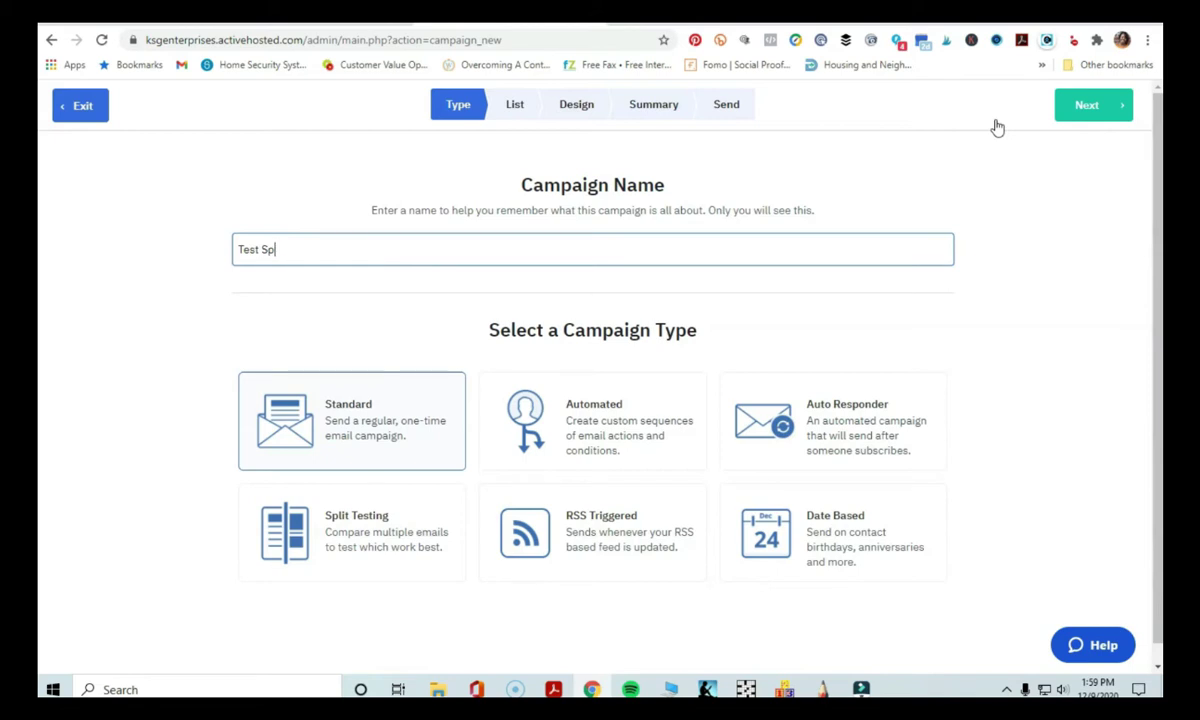
key("BackSpace")
key("BackSpace")
key("BackSpace")
Name the campaign "Split Test Headline for Active Campaign"
type("S")
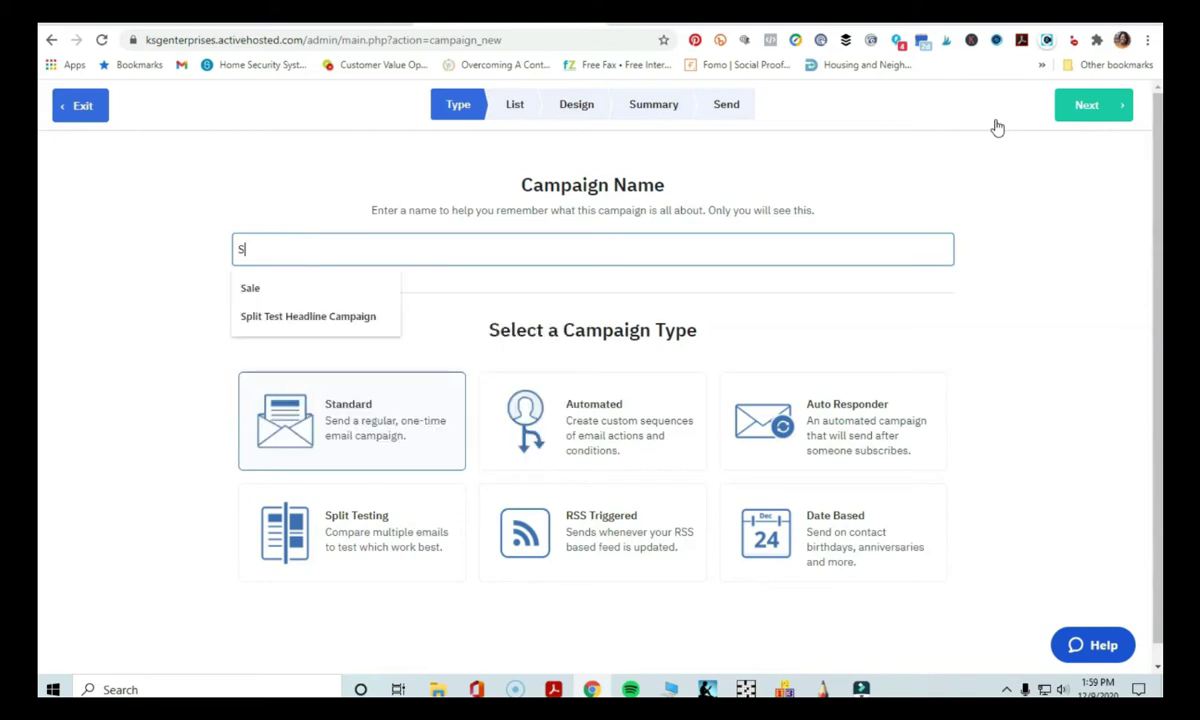
type("plit Test E")
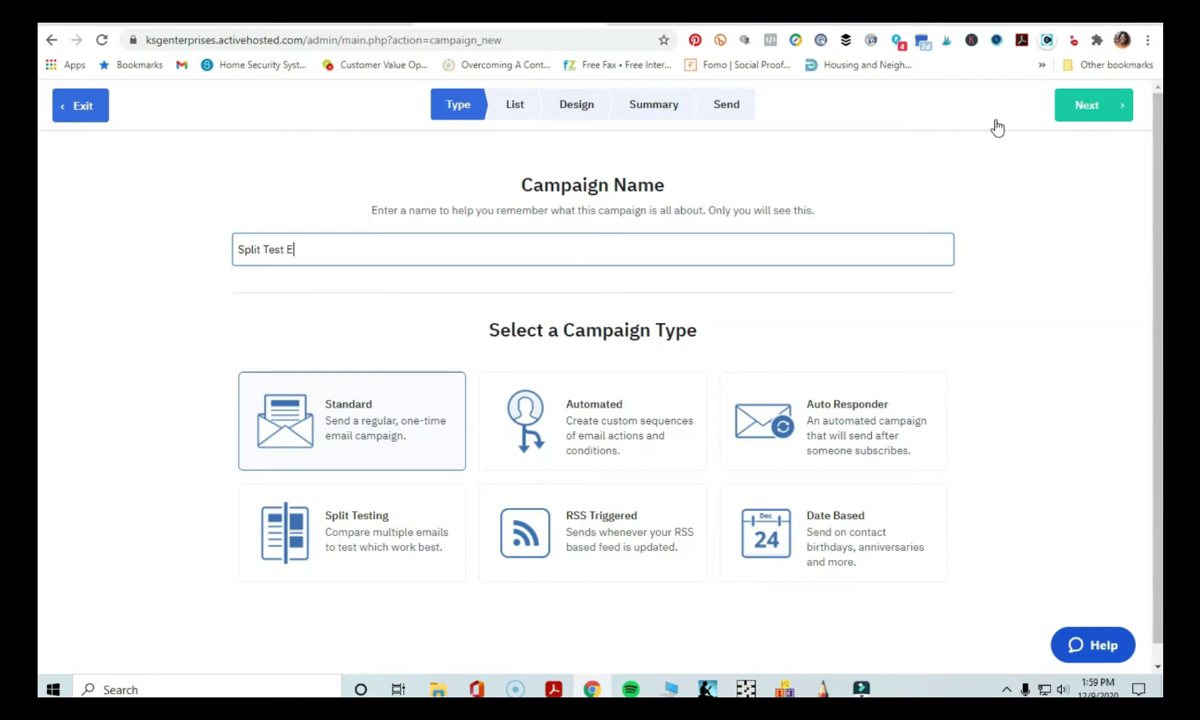
key("BackSpace")
type("Headline for")
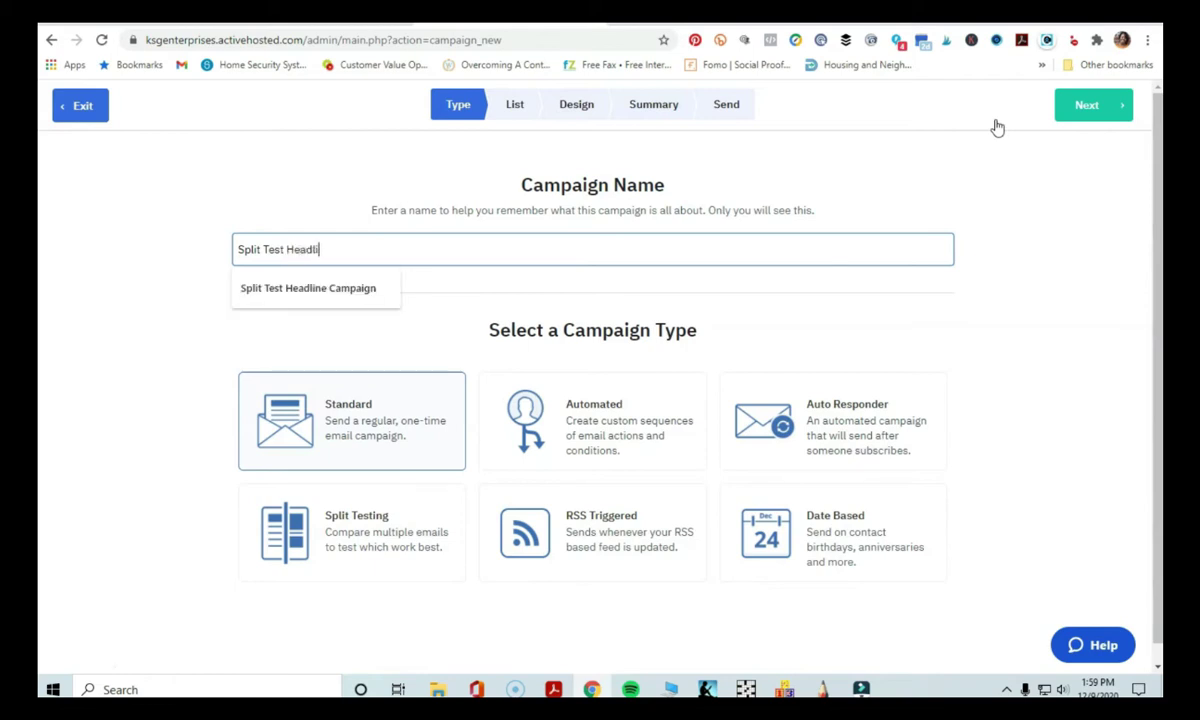
type(" Active Campaign")
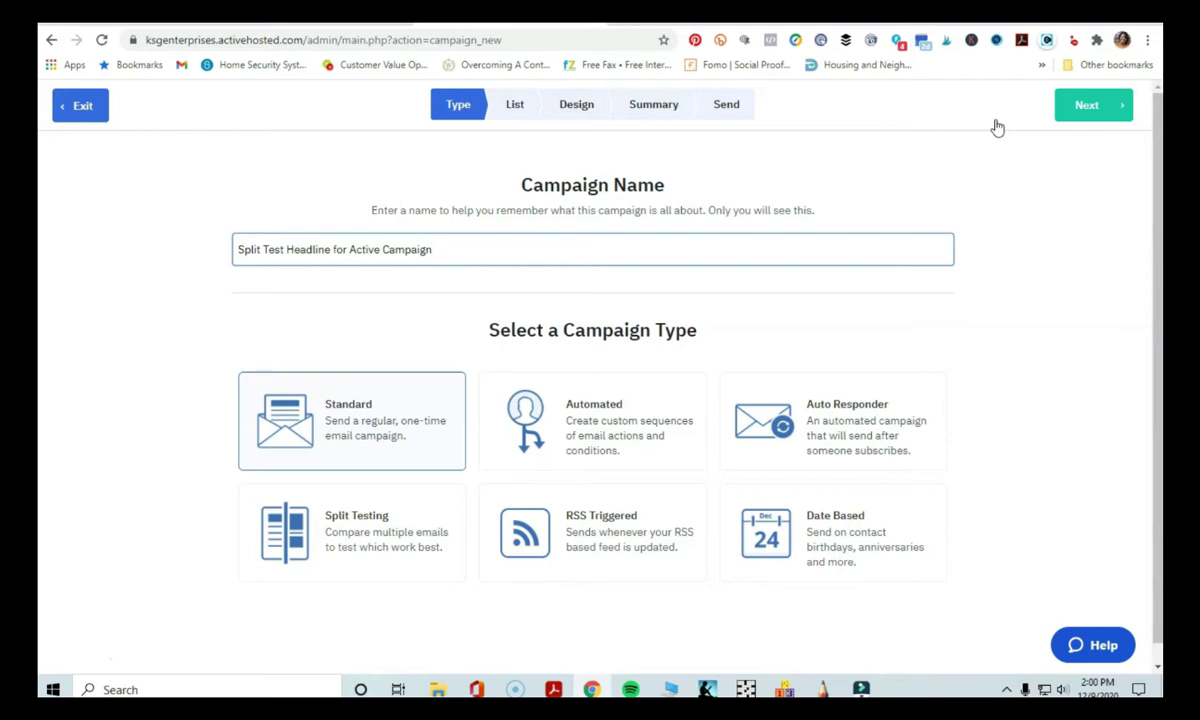
left_click(996, 130)
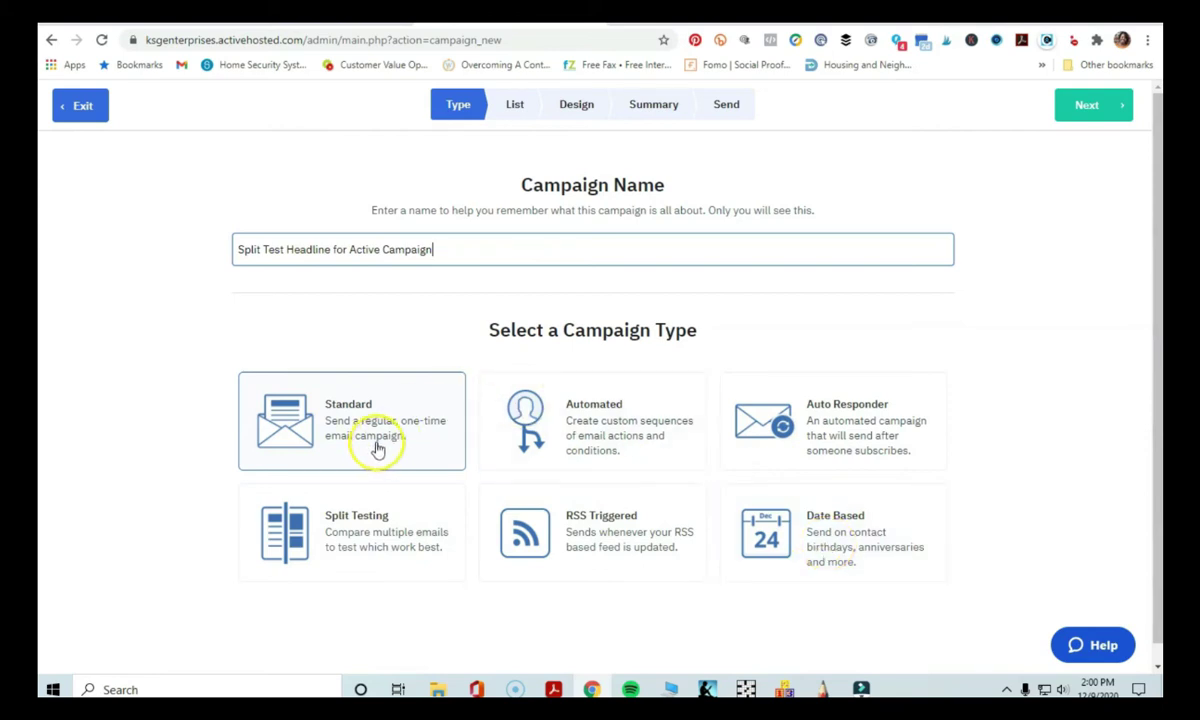
Choose Split Testing as the campaign type and proceed to the list selection
left_click(623, 450)
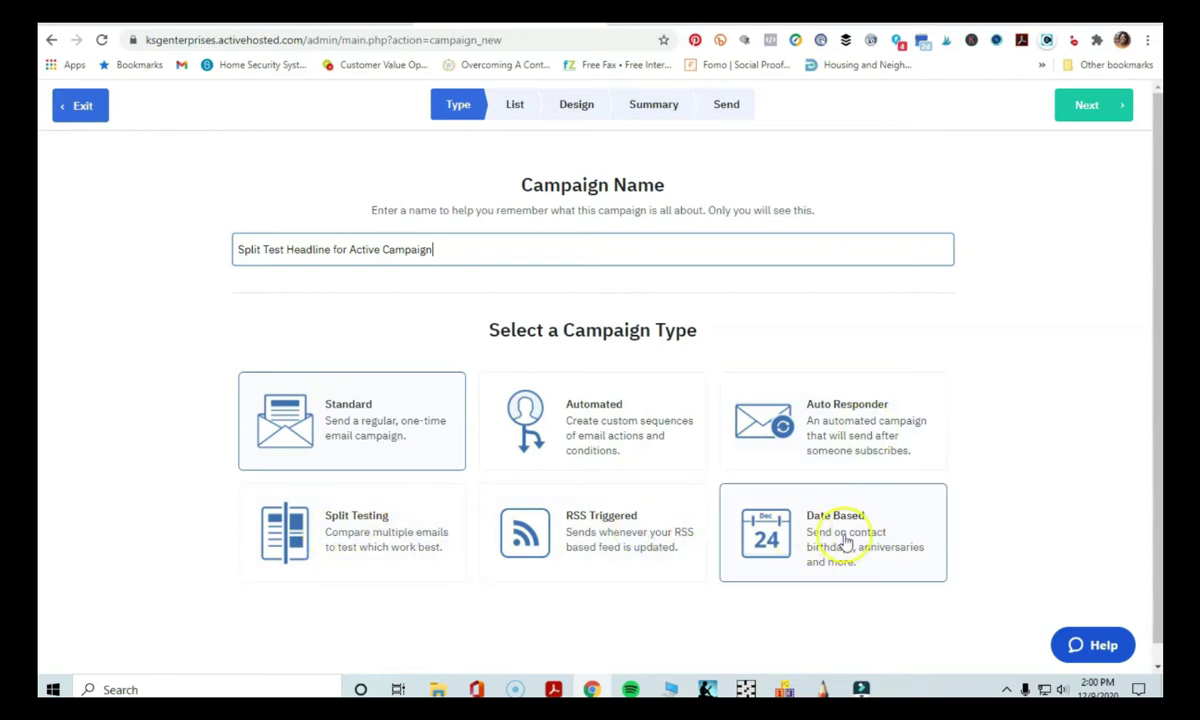
left_click(364, 553)
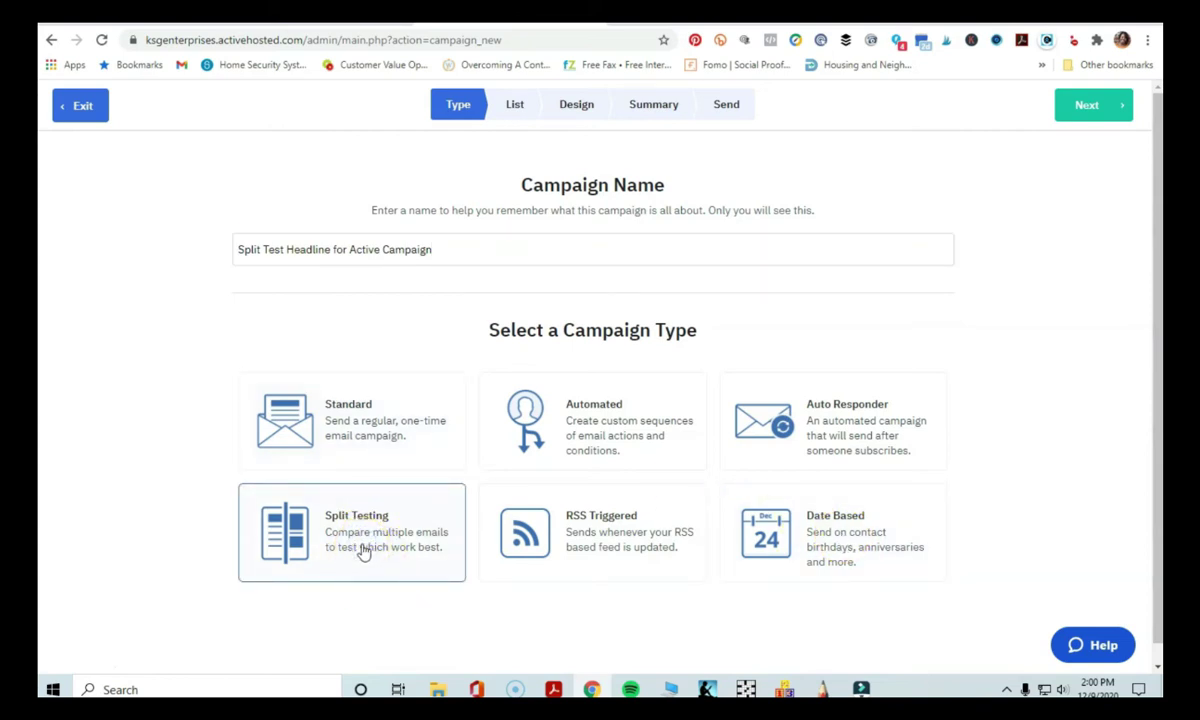
left_click(1099, 106)
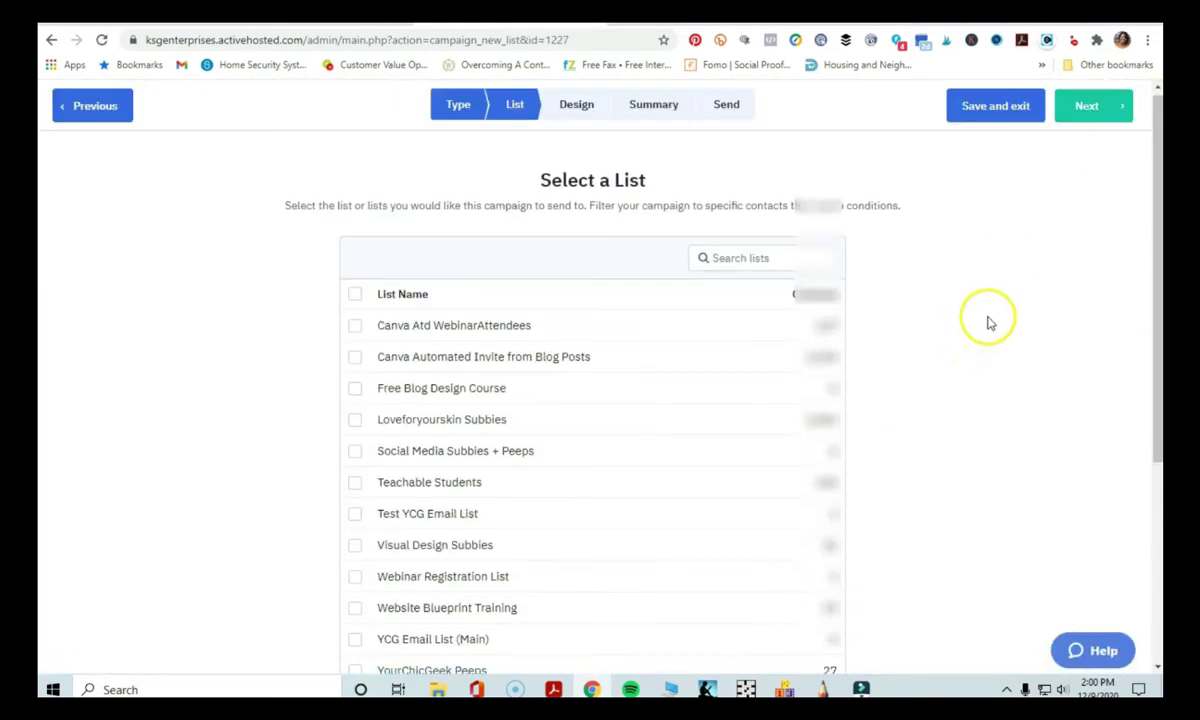
Select the YourChicGeek Subbies list, keep the split test of email subjects and/or from information, and proceed to the design stage
scroll(988, 326, "down", 4)
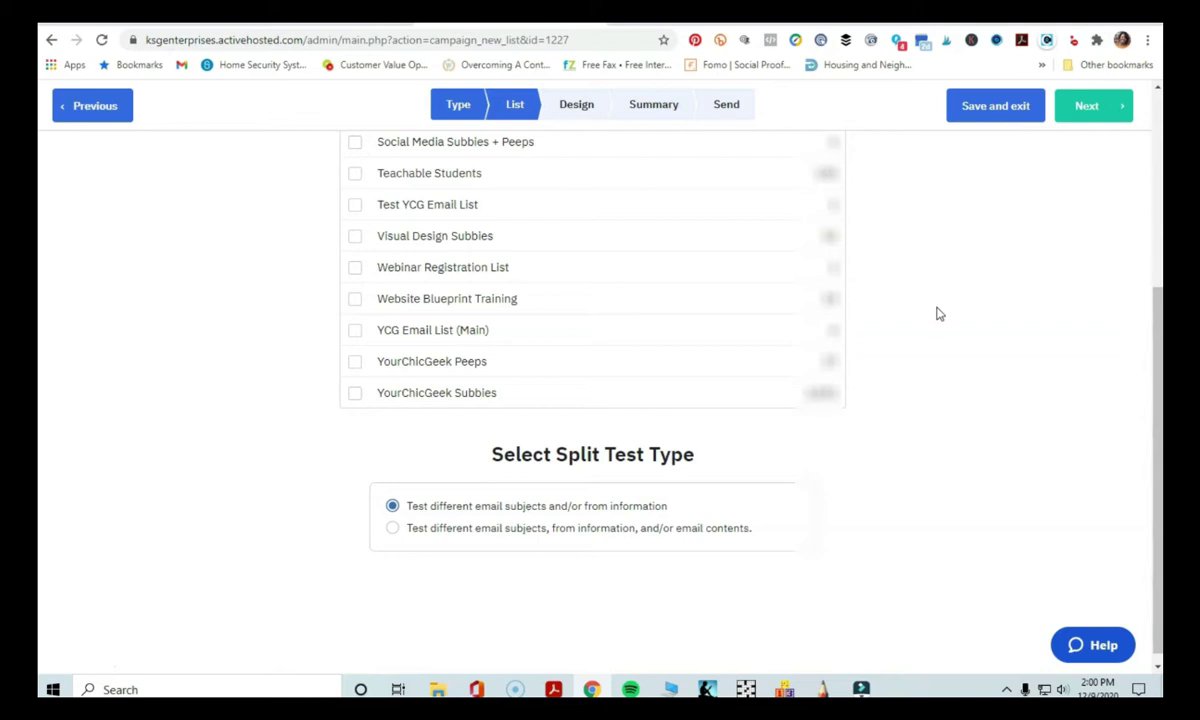
left_click(355, 393)
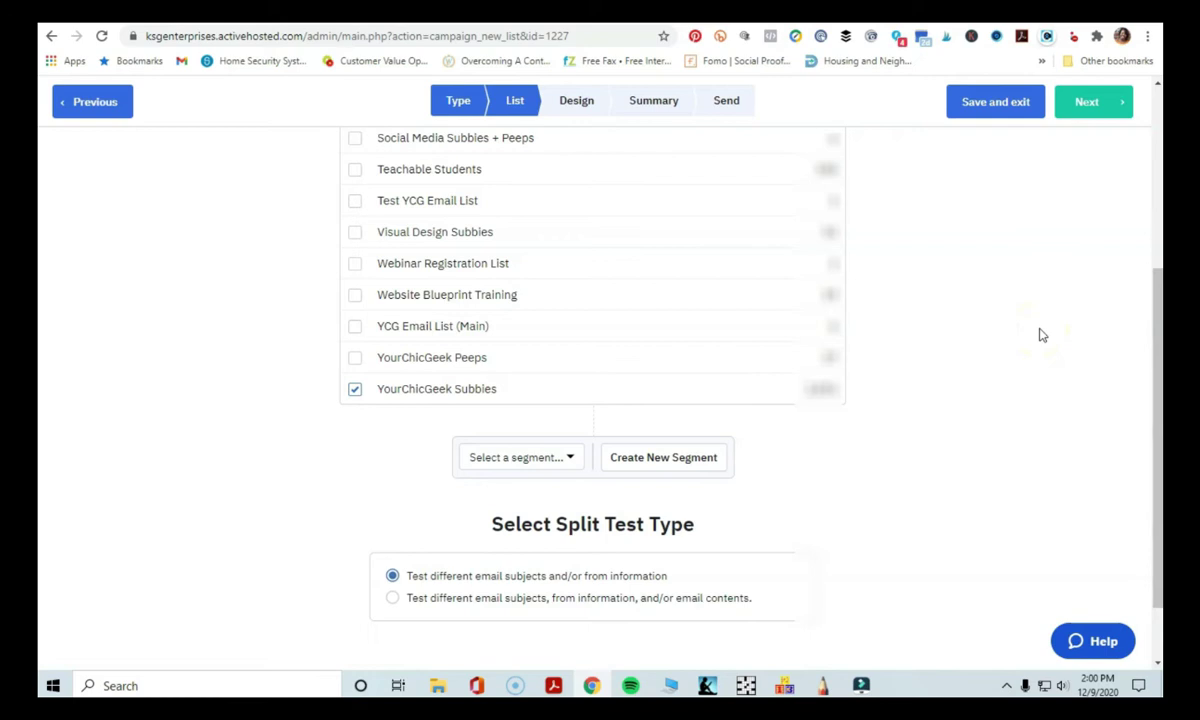
scroll(1040, 334, "down", 1)
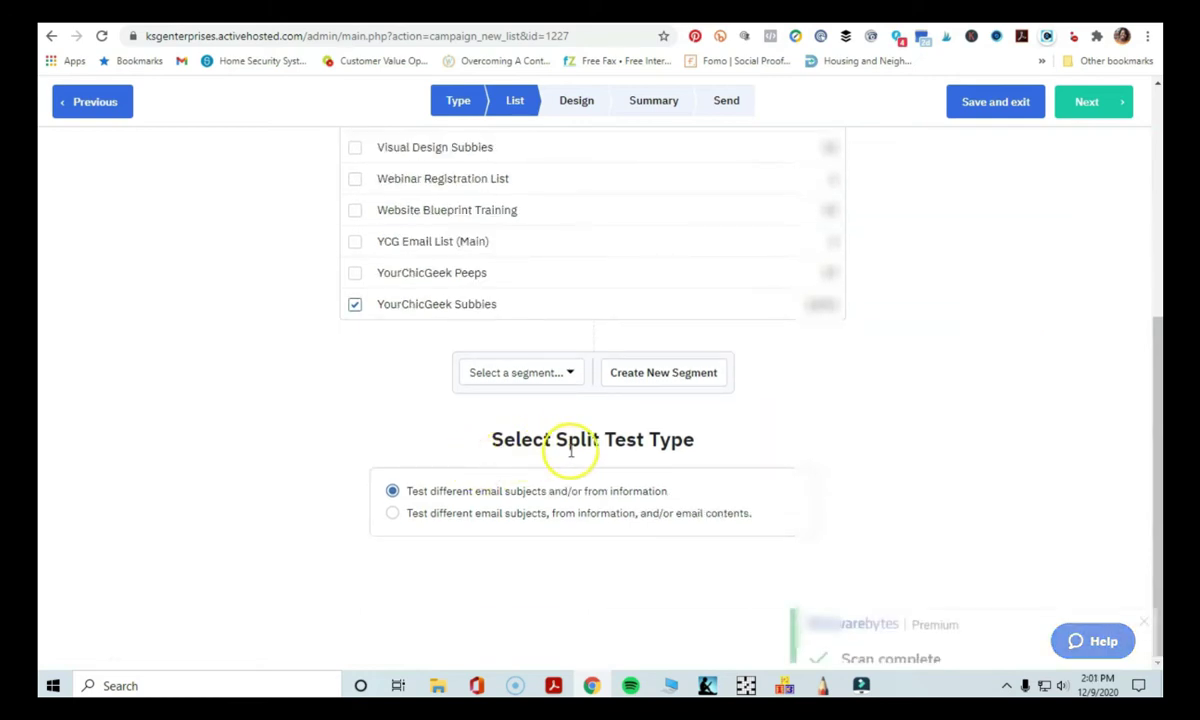
left_click(1141, 539)
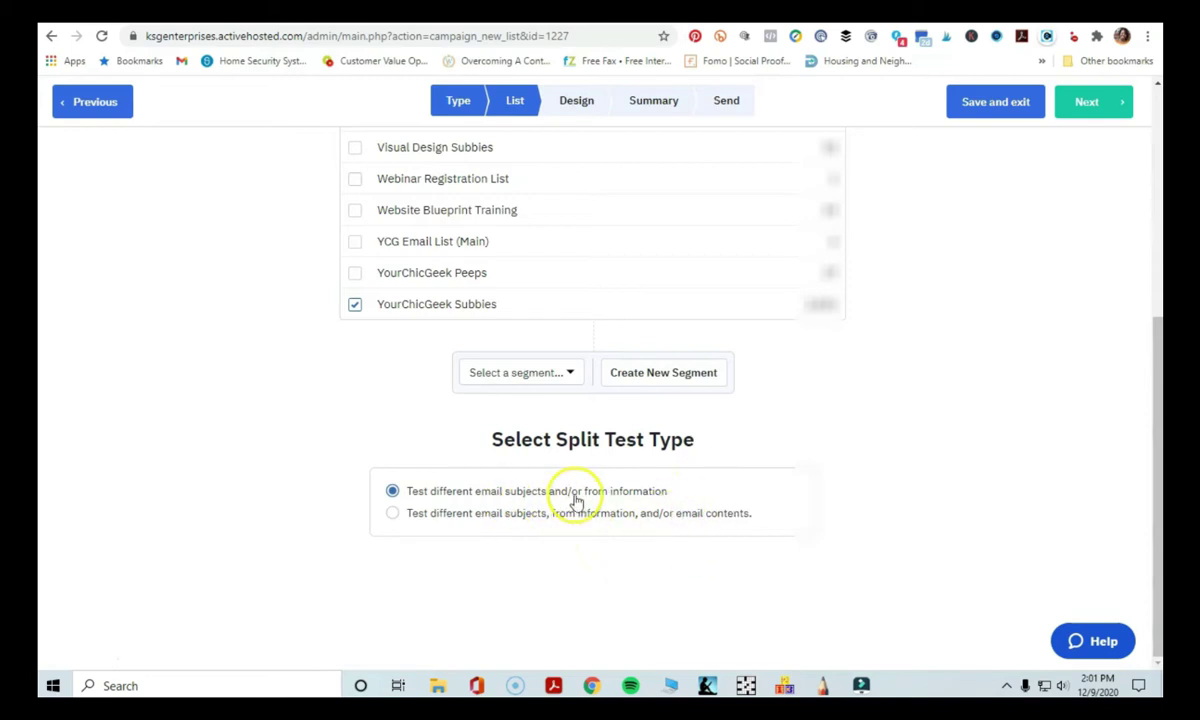
left_click(1067, 108)
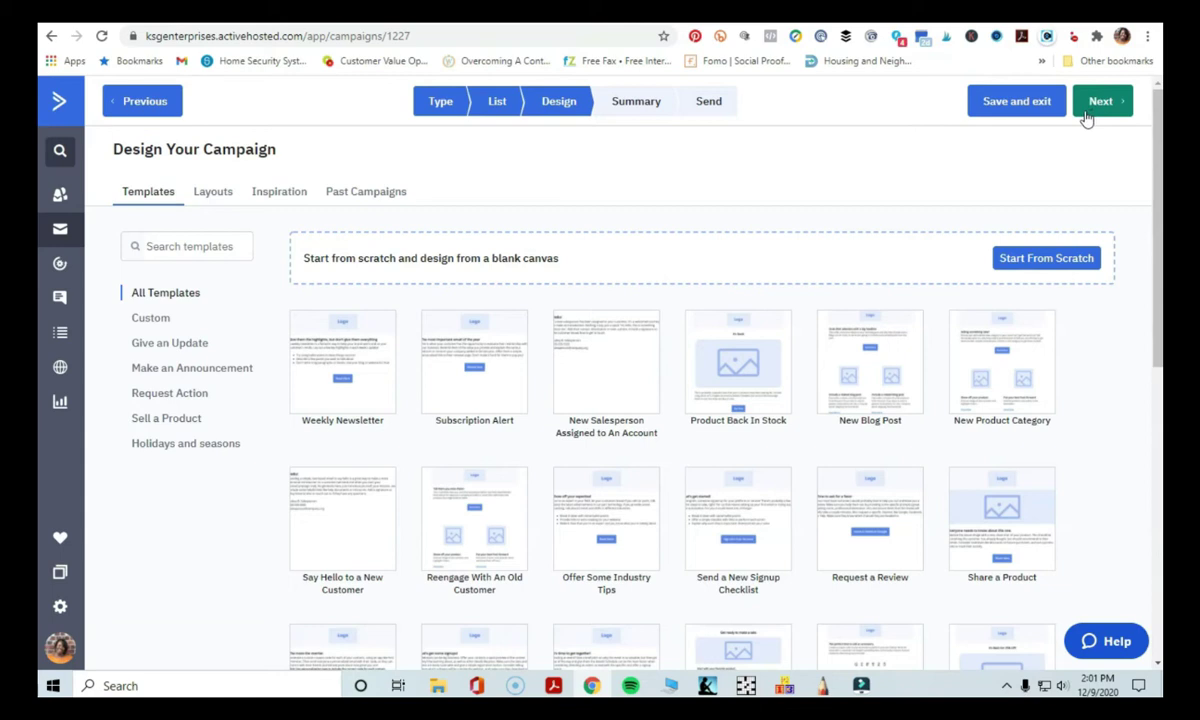
left_click(1086, 115)
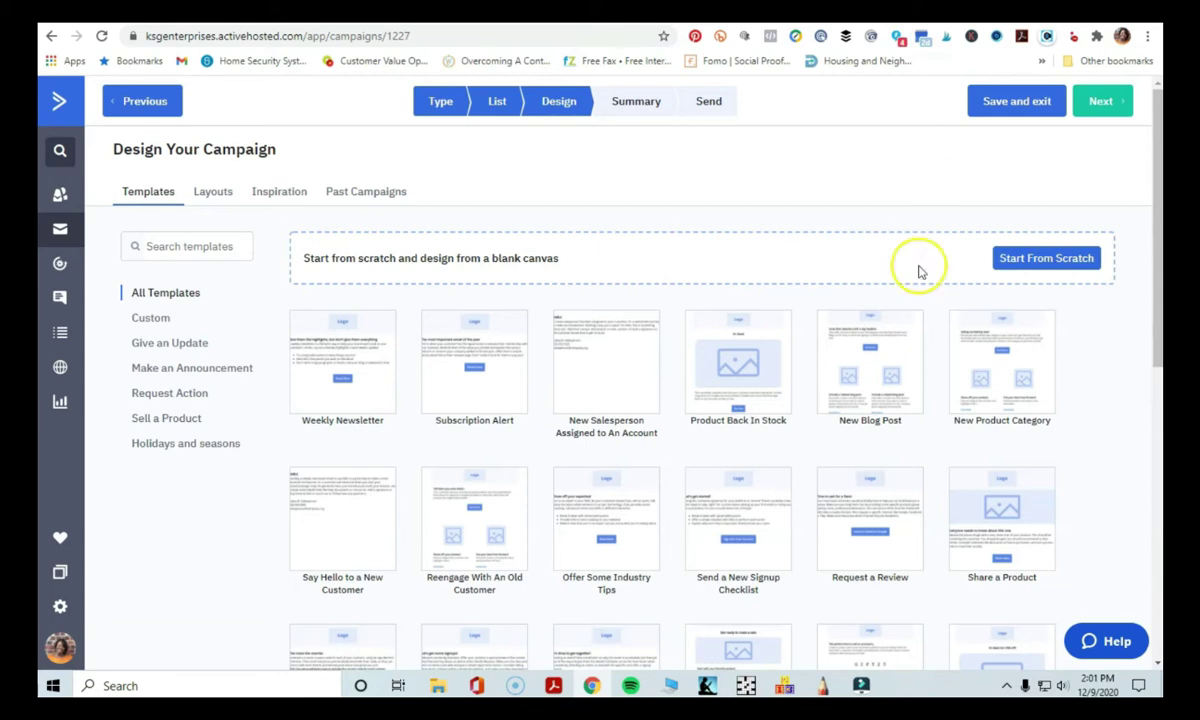
Select the second-row past campaign "How to Screen Record Presentations with Canva" as the email design and open the email subject for editing
left_click(365, 193)
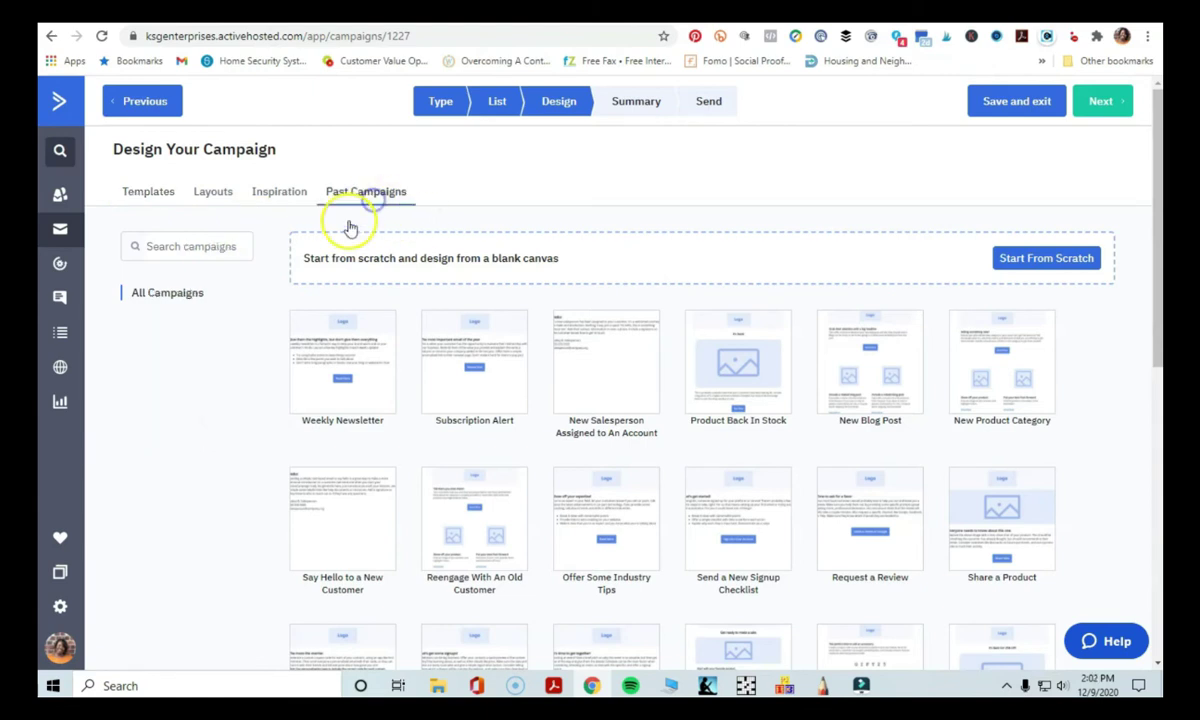
mouse_move(594, 327)
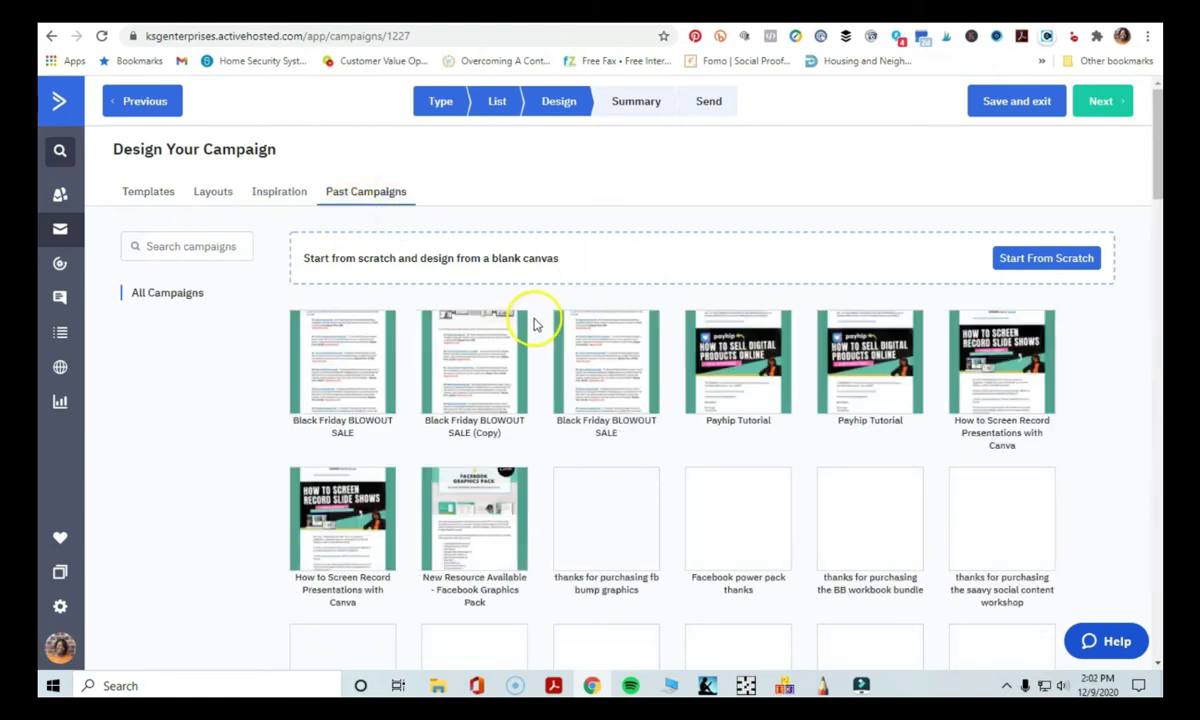
scroll(540, 320, "down", 2)
scroll(549, 320, "up", 2)
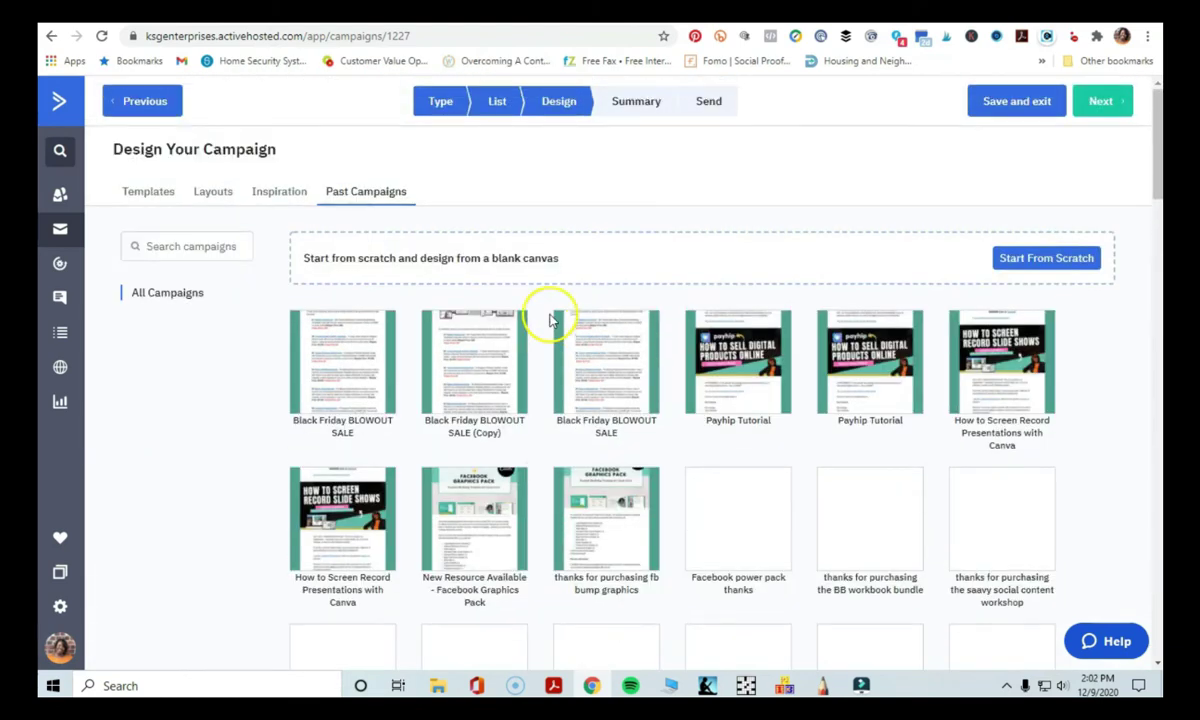
mouse_move(343, 505)
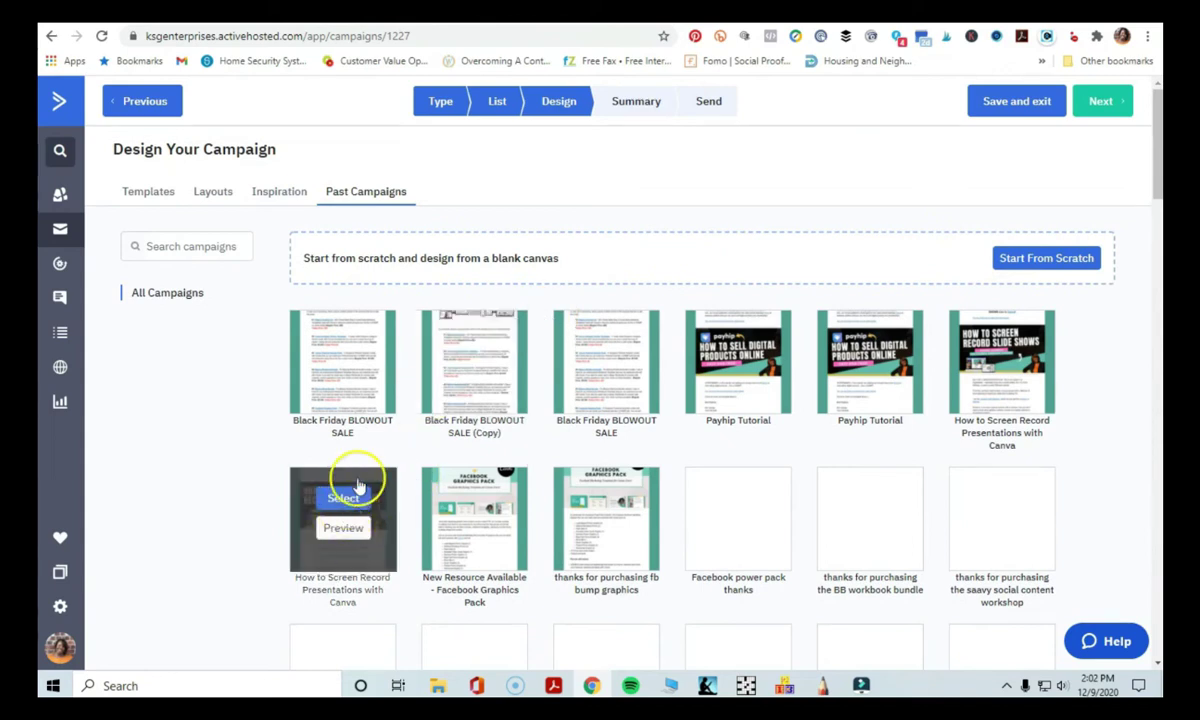
scroll(348, 500, "down", 1)
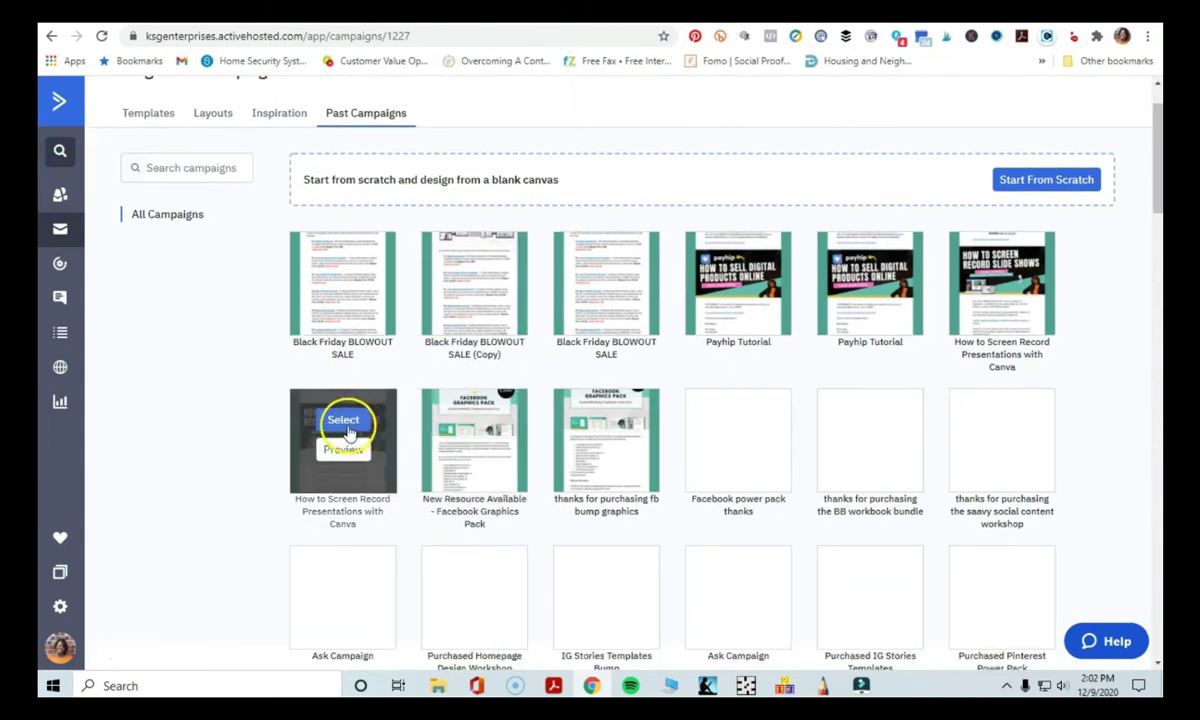
left_click(350, 421)
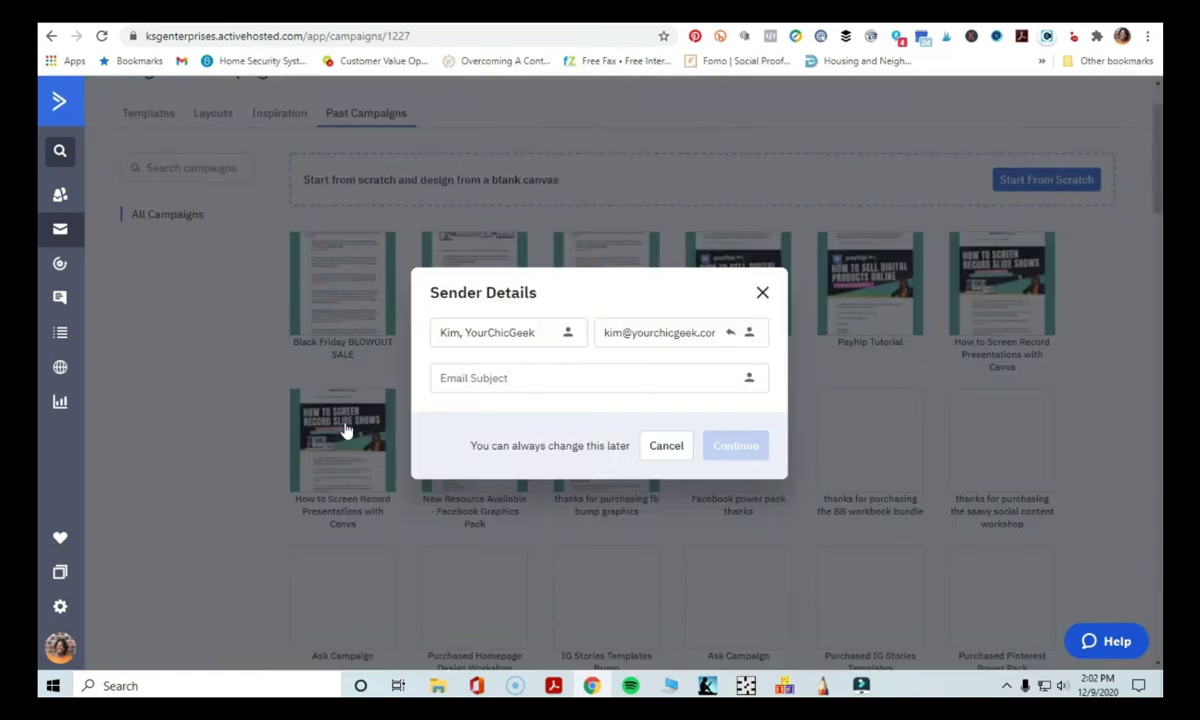
left_click(518, 376)
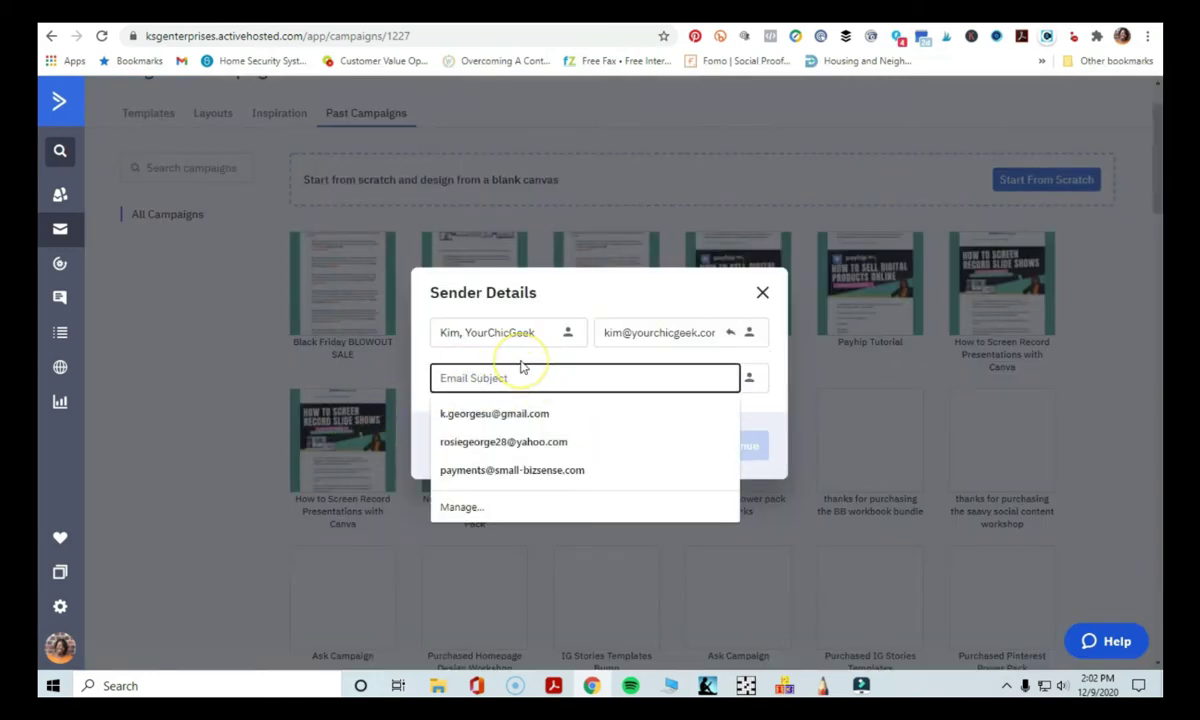
type("Test I")
key("BackSpace")
key("BackSpace")
key("BackSpace")
key("BackSpace")
key("BackSpace")
key("BackSpace")
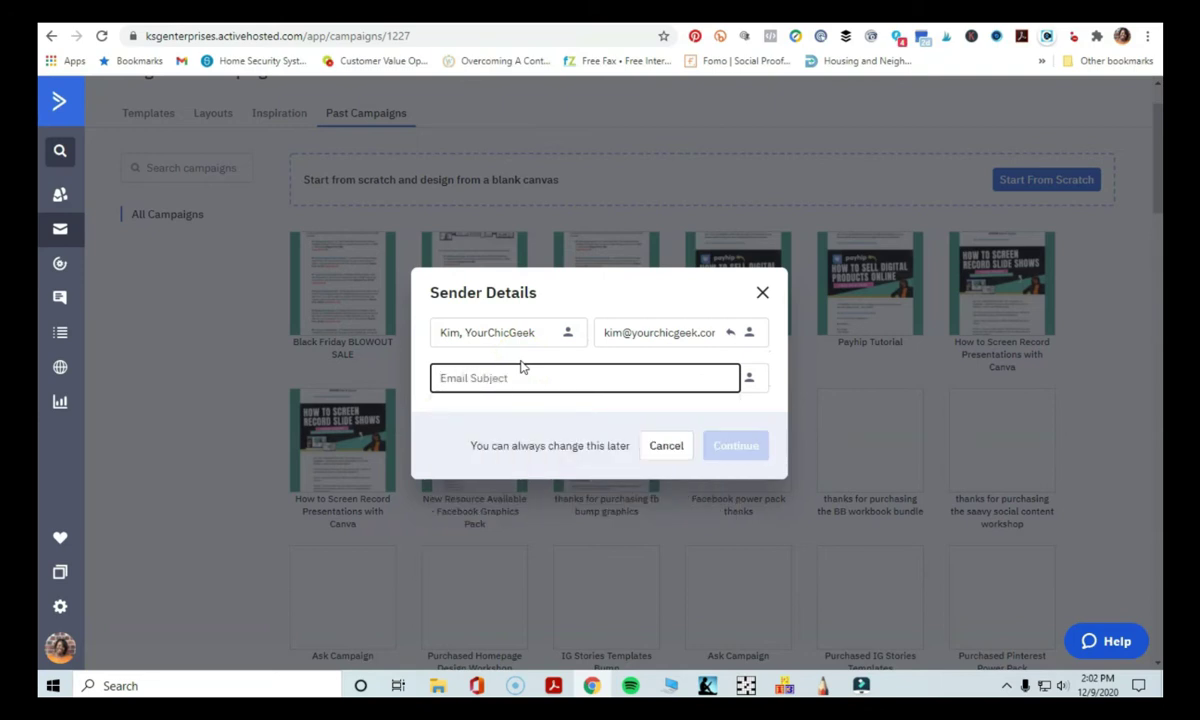
Set the email subject to "How to Use Active Campaign Like a BOSS!!" and continue to the email designer
type("How to ")
type("Use Active Cam")
type("apgin")
key("BackSpace")
key("BackSpace")
key("BackSpace")
key("BackSpace")
key("BackSpace")
type("pai")
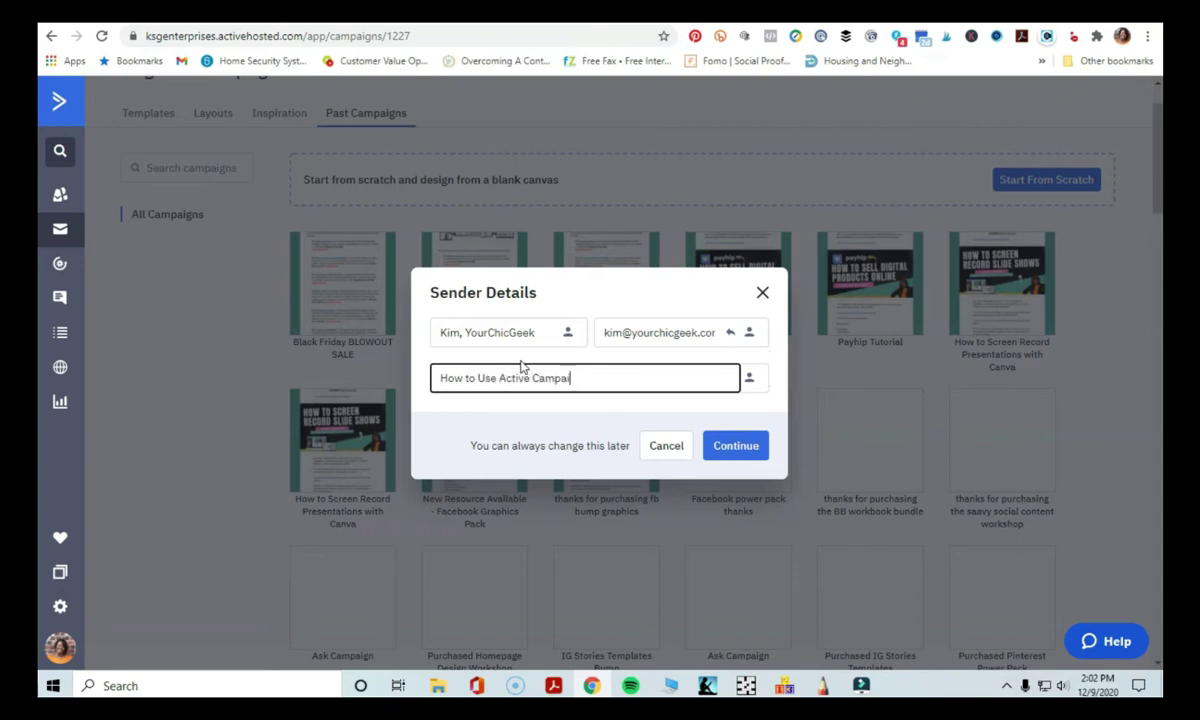
type("gn Like a BOSS!!")
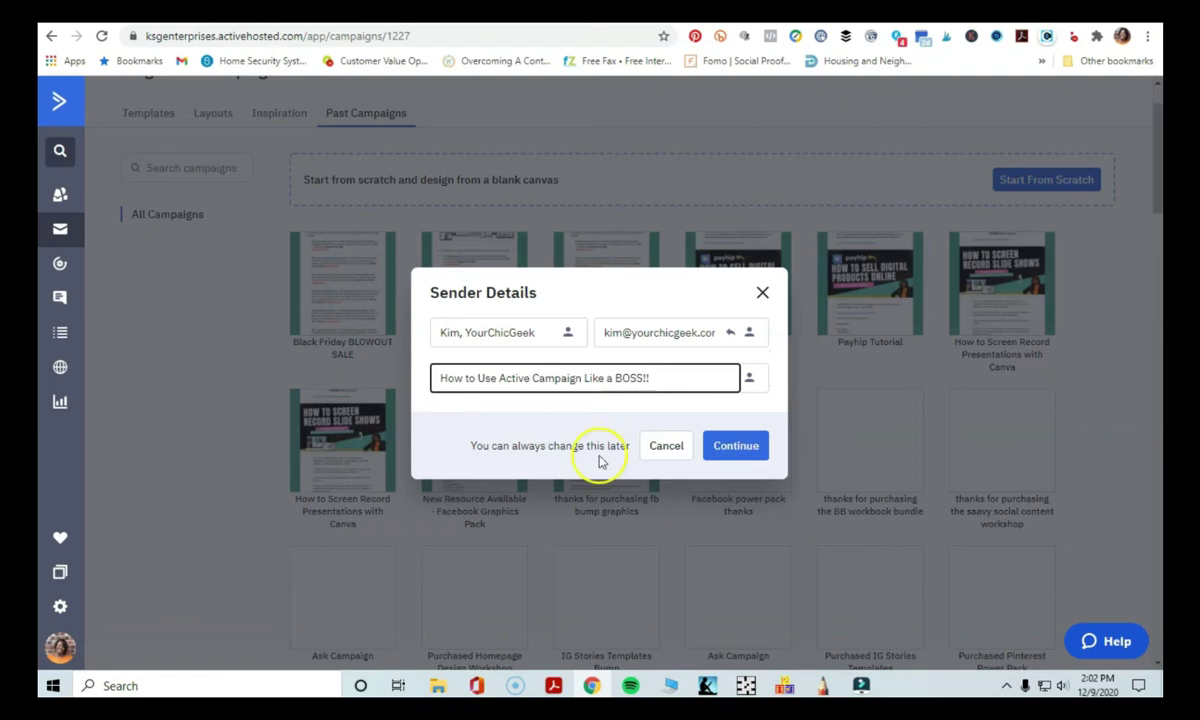
left_click(725, 446)
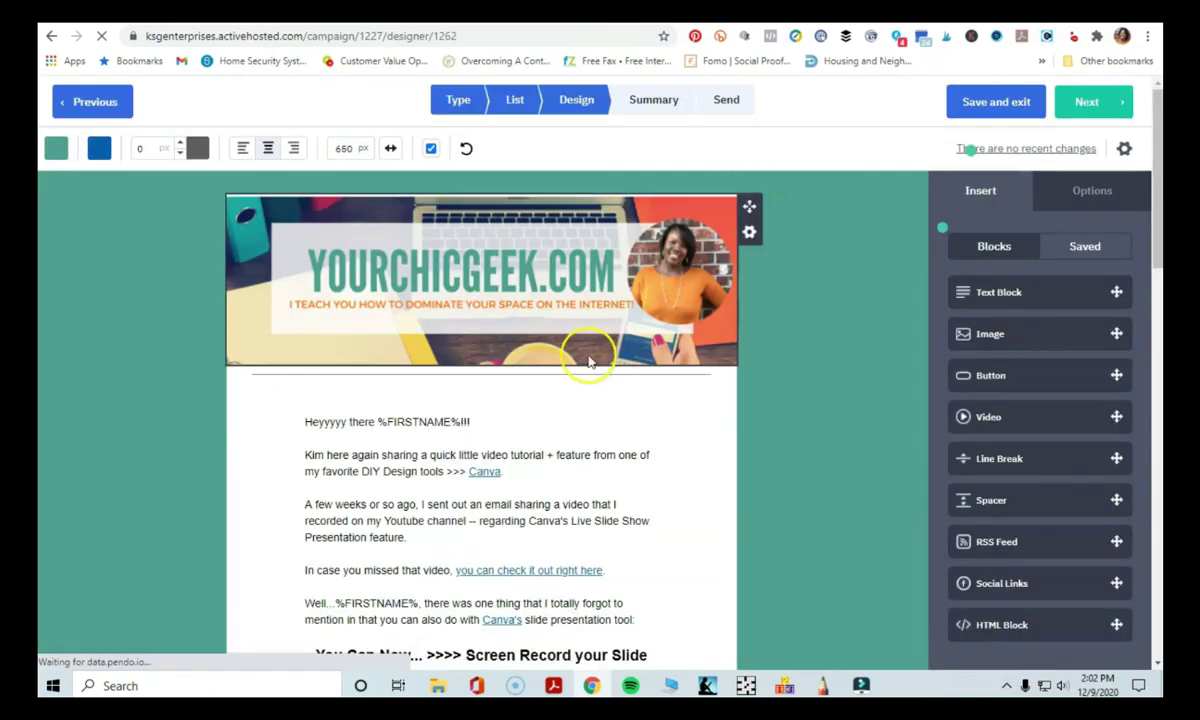
Examine the reused email's body text and the slide show banner image beneath it
scroll(593, 340, "down", 5)
scroll(595, 335, "up", 3)
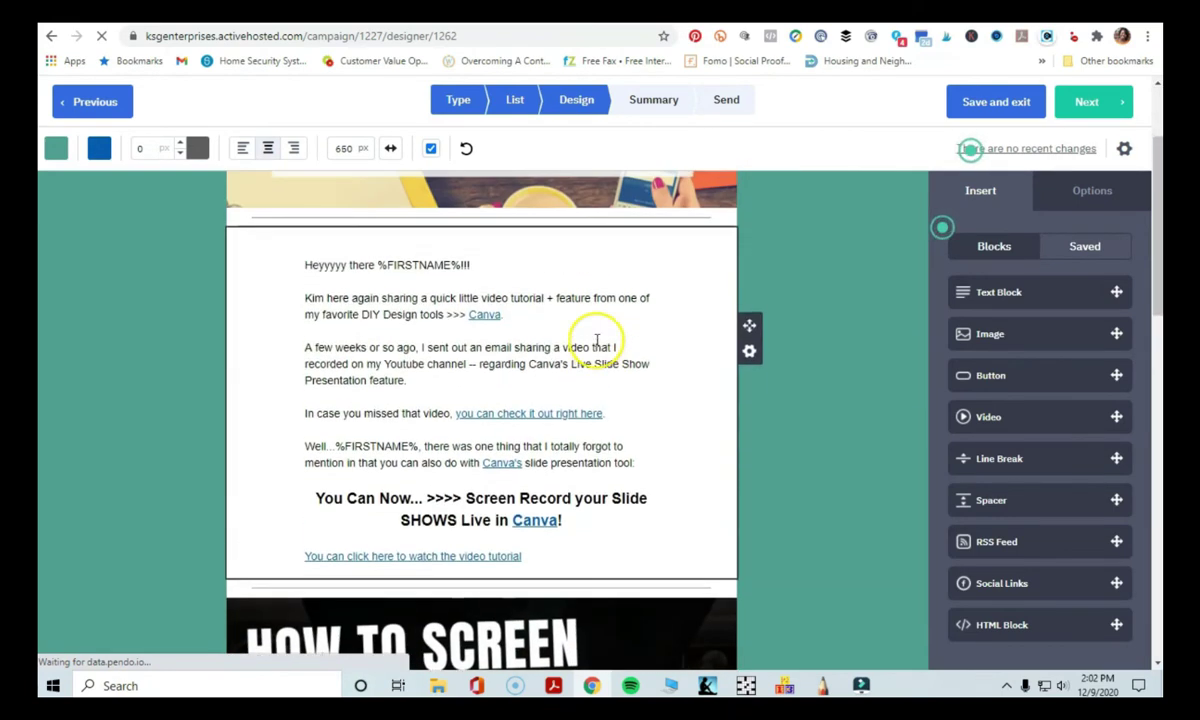
left_click(304, 267)
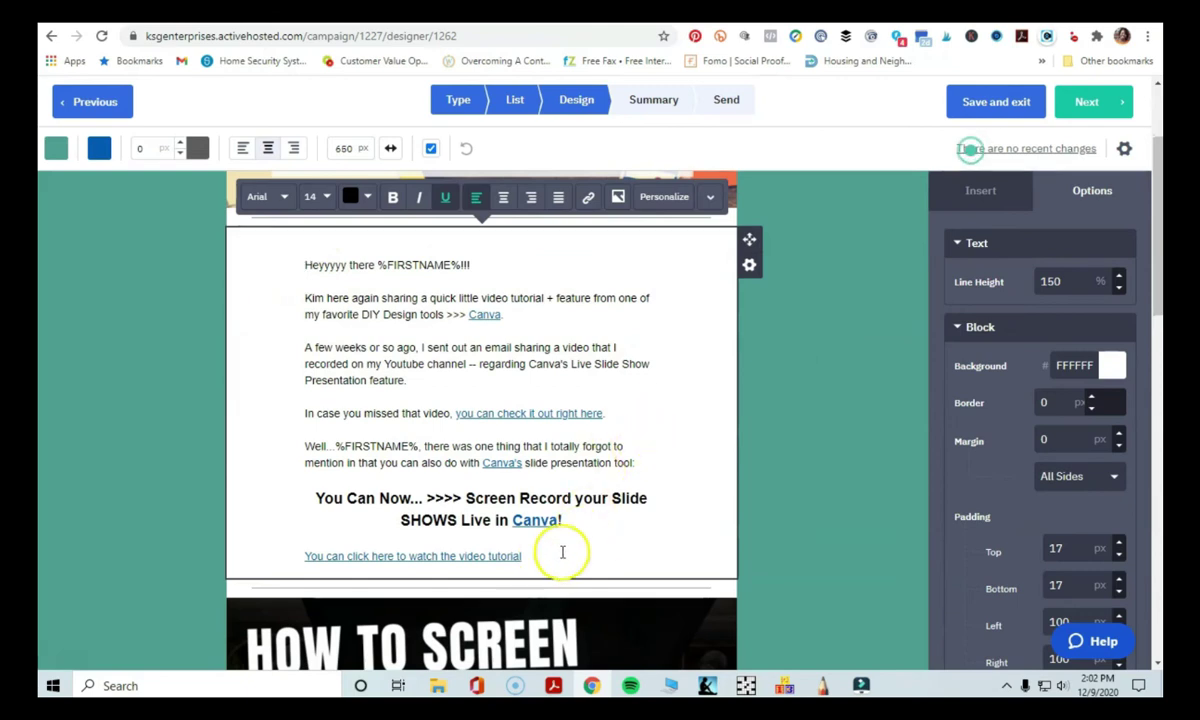
scroll(576, 466, "down", 10)
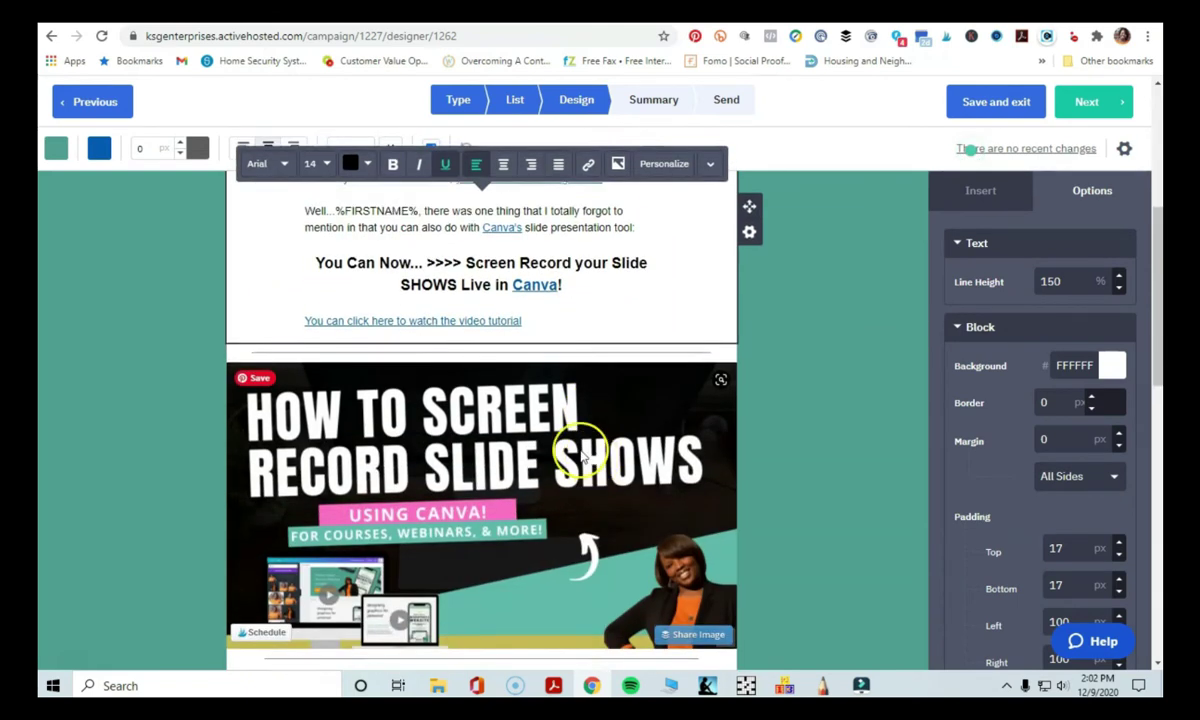
scroll(541, 440, "up", 8)
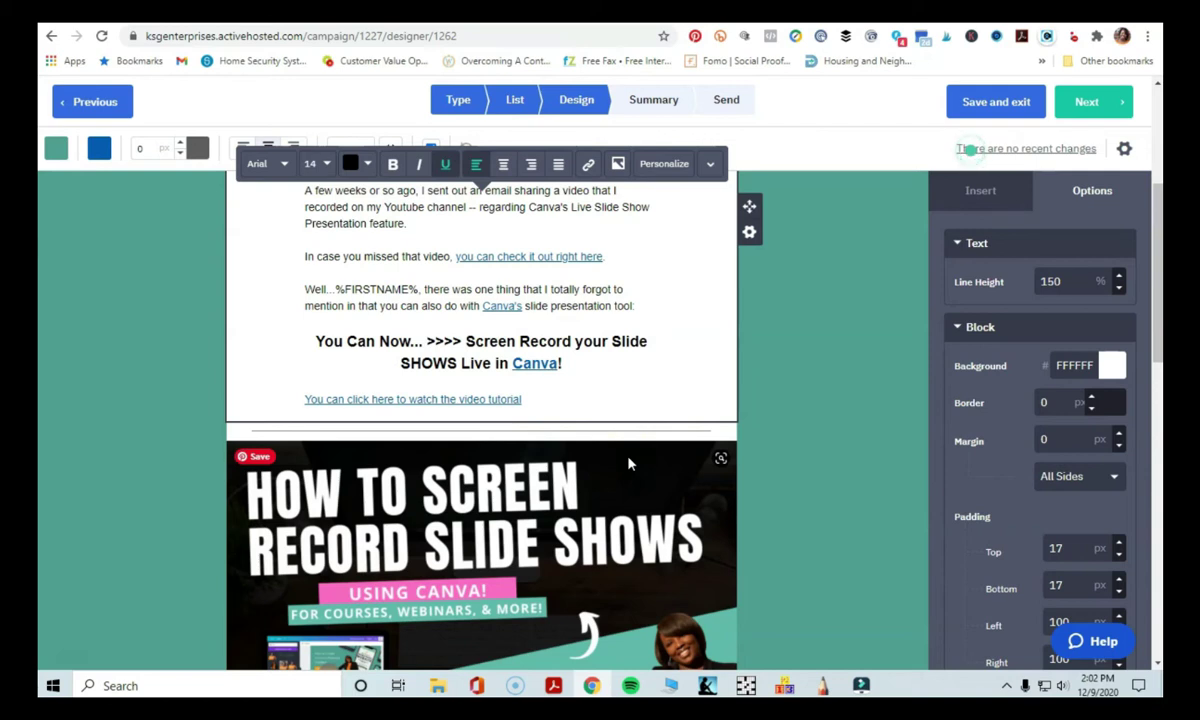
scroll(625, 463, "down", 3)
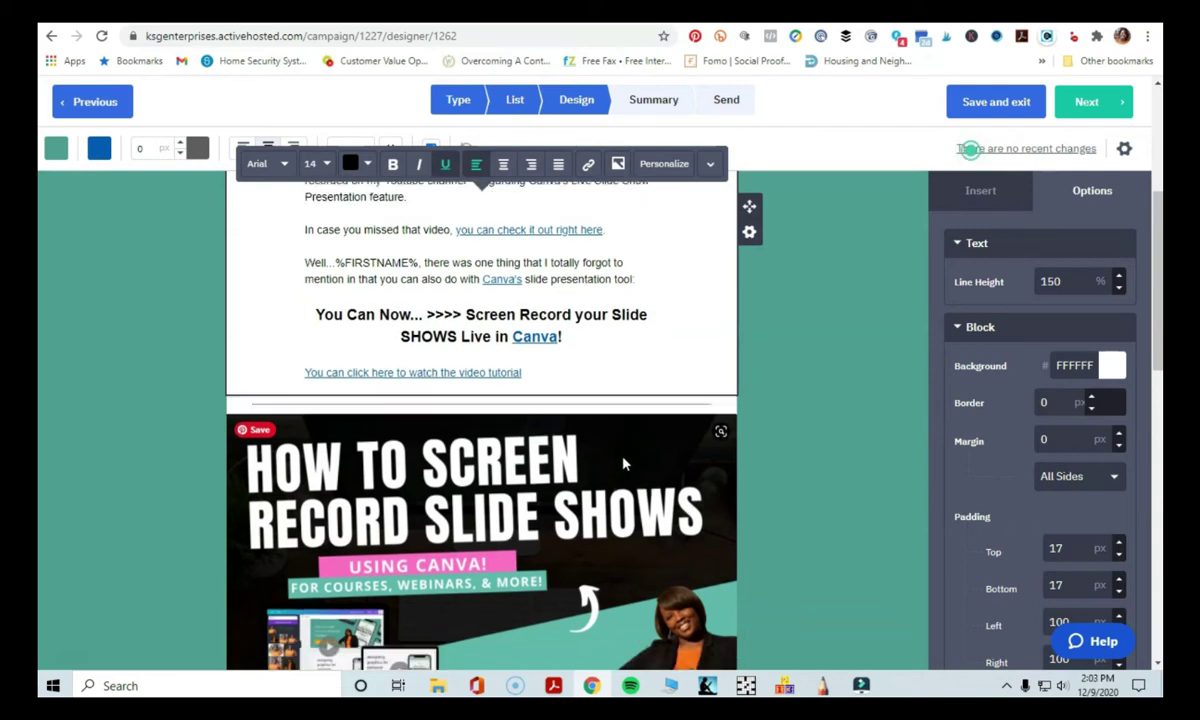
left_click(571, 429)
scroll(627, 463, "down", 3)
scroll(627, 463, "up", 3)
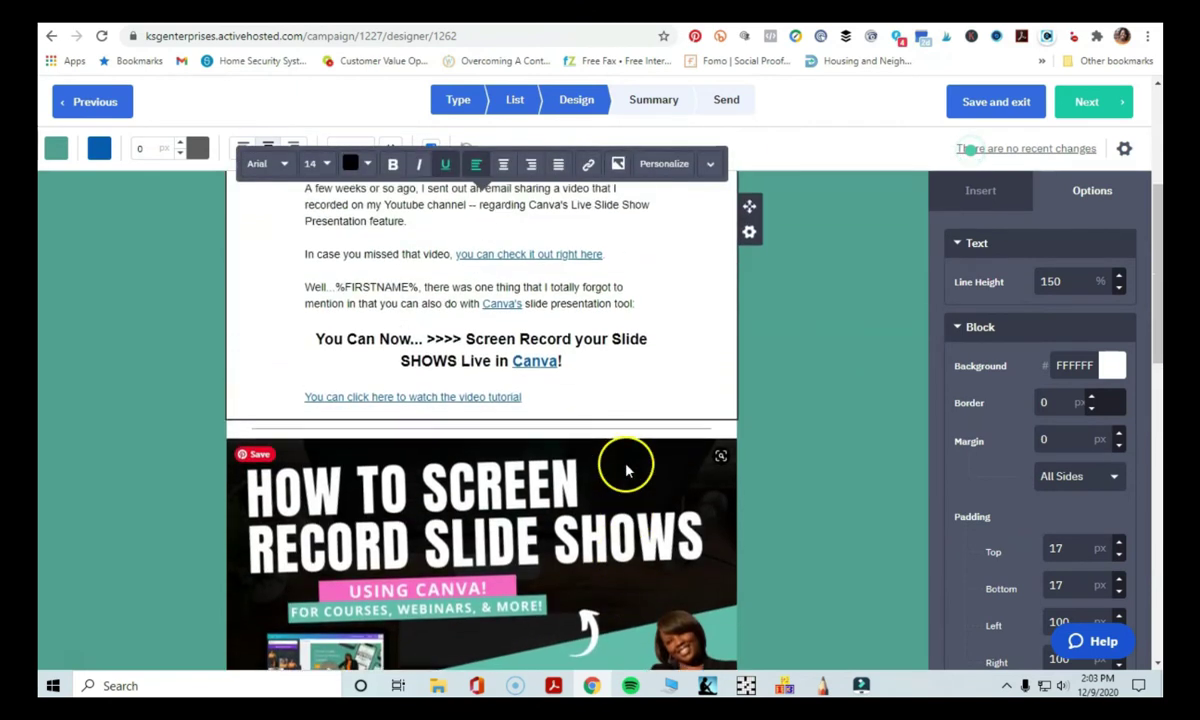
In the campaign settings, set the Test 2 subject to "[NEW VIDEO] How to Use Active Campaign to Sell Digital Products Like Hotcakes"
scroll(627, 463, "up", 2)
scroll(632, 437, "down", 1)
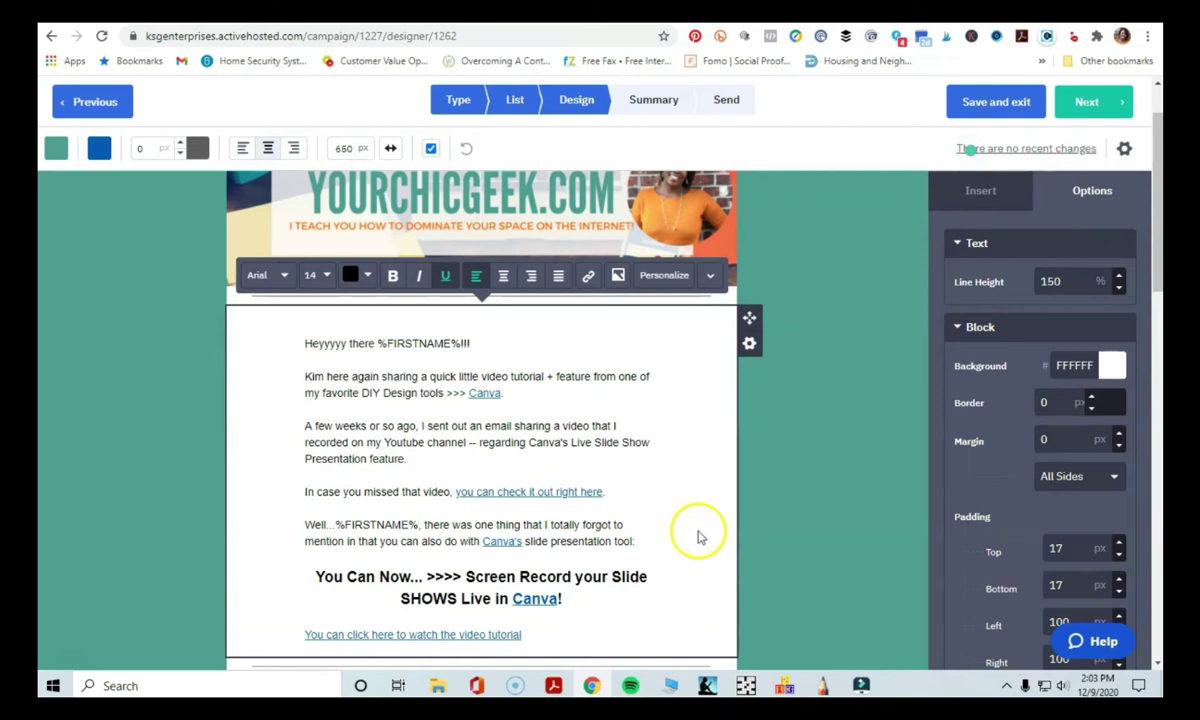
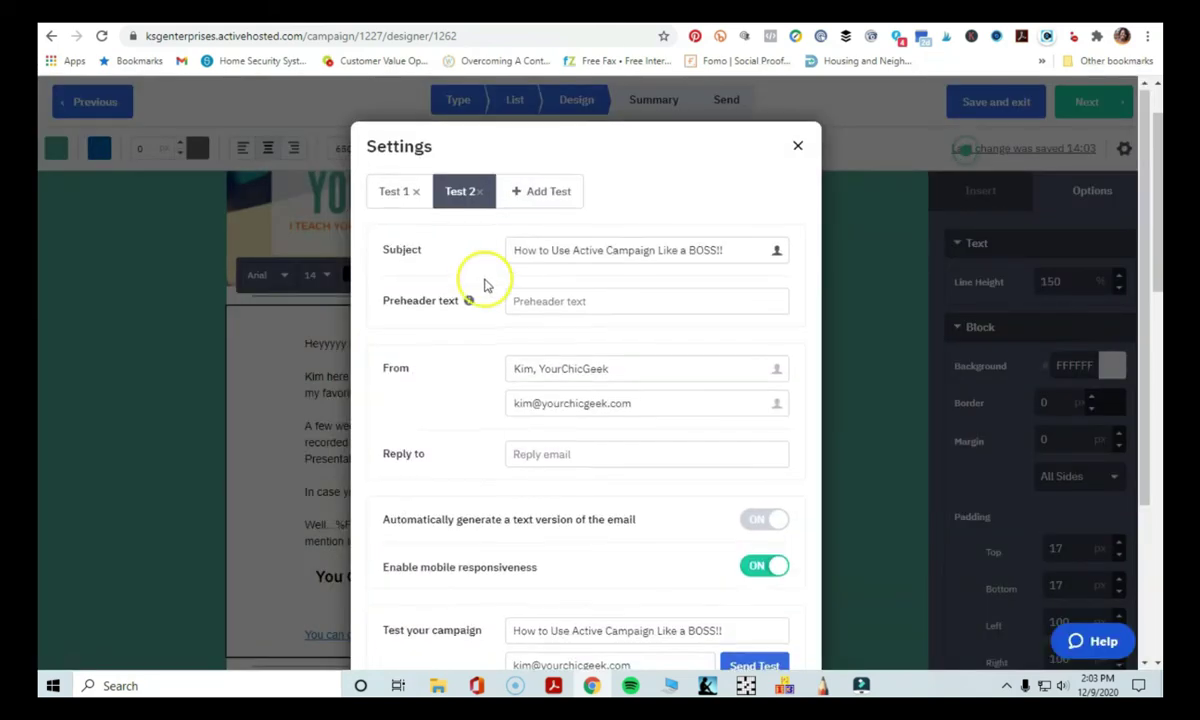
scroll(490, 281, "down", 3)
scroll(490, 287, "up", 3)
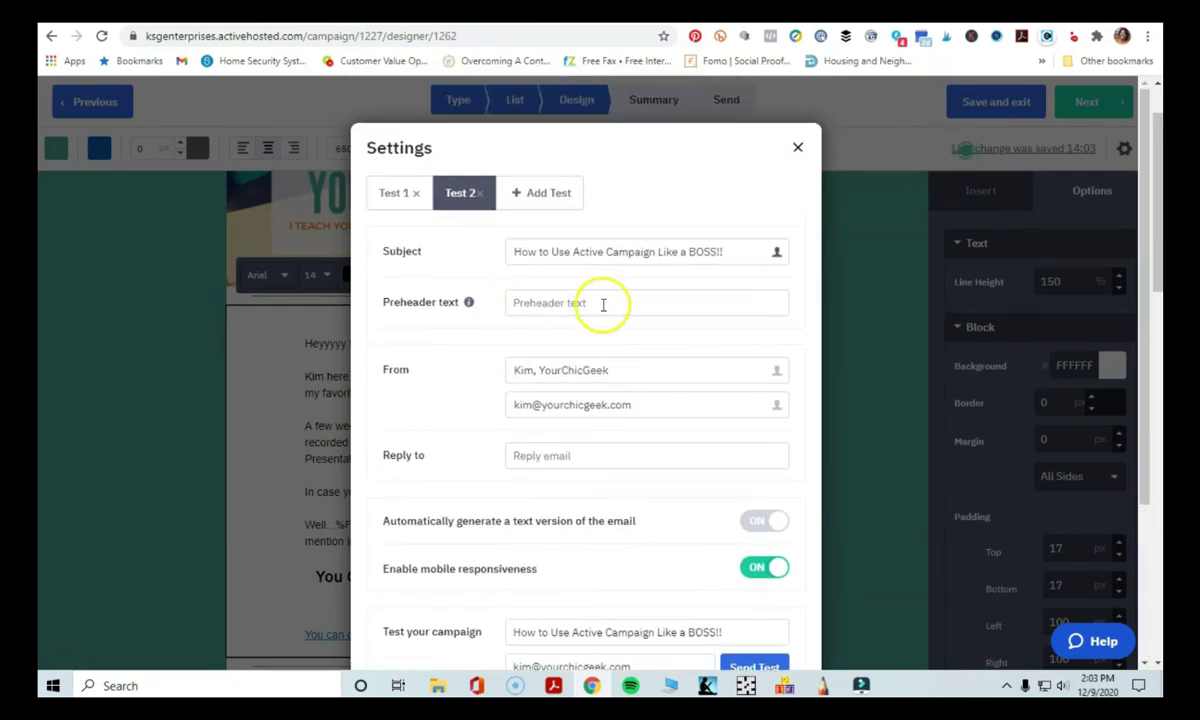
left_click(580, 256)
triple_click(581, 257)
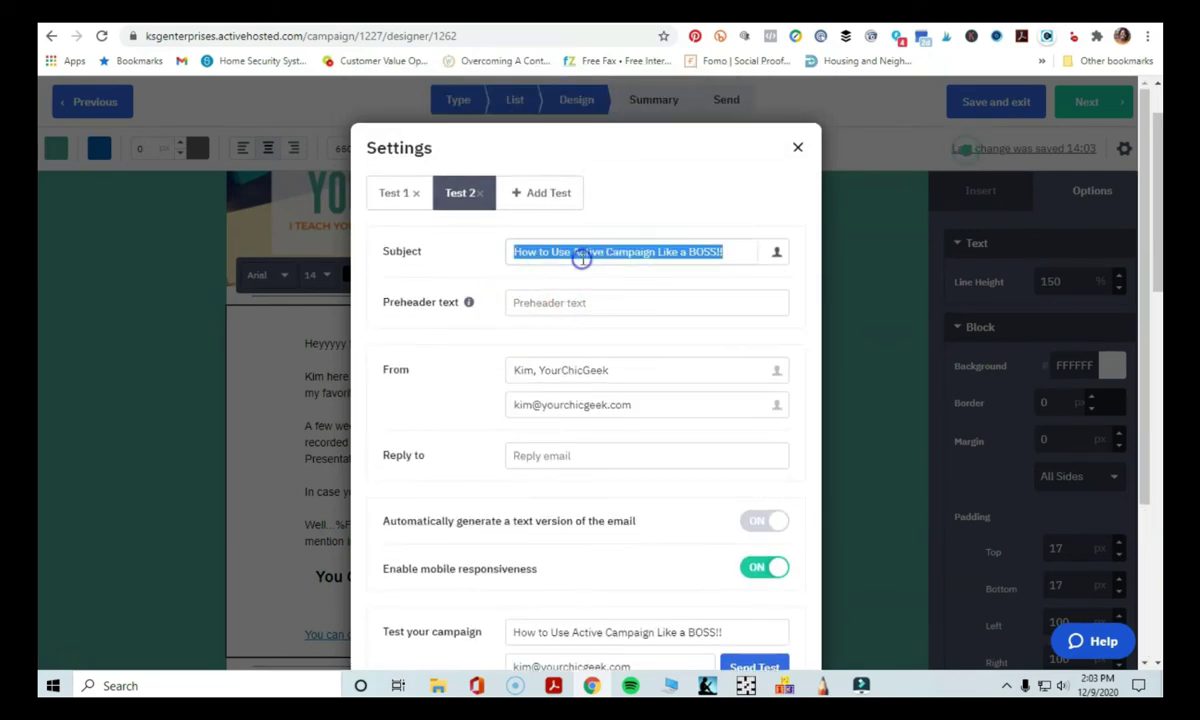
left_click_drag(722, 251, 511, 254)
left_click(490, 259)
type("[new")
key("BackSpace")
type("NWE")
key("BackSpace")
key("BackSpace")
type("EW VIDEO")
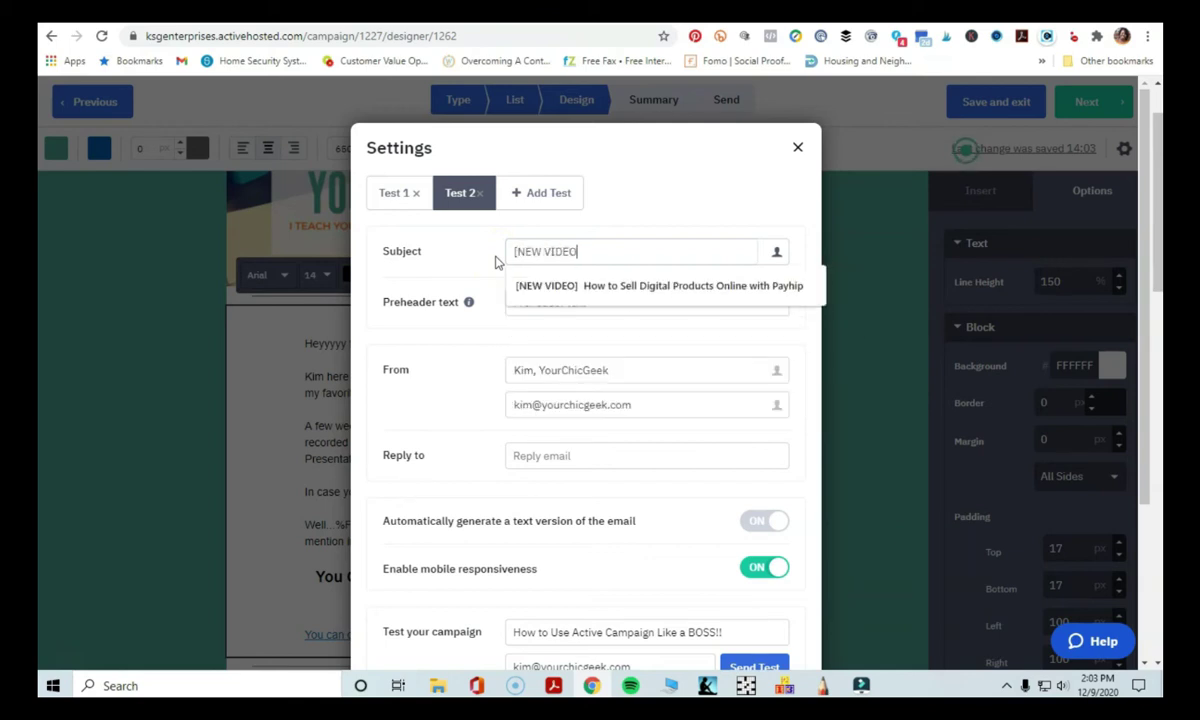
type("] How to Use Active C")
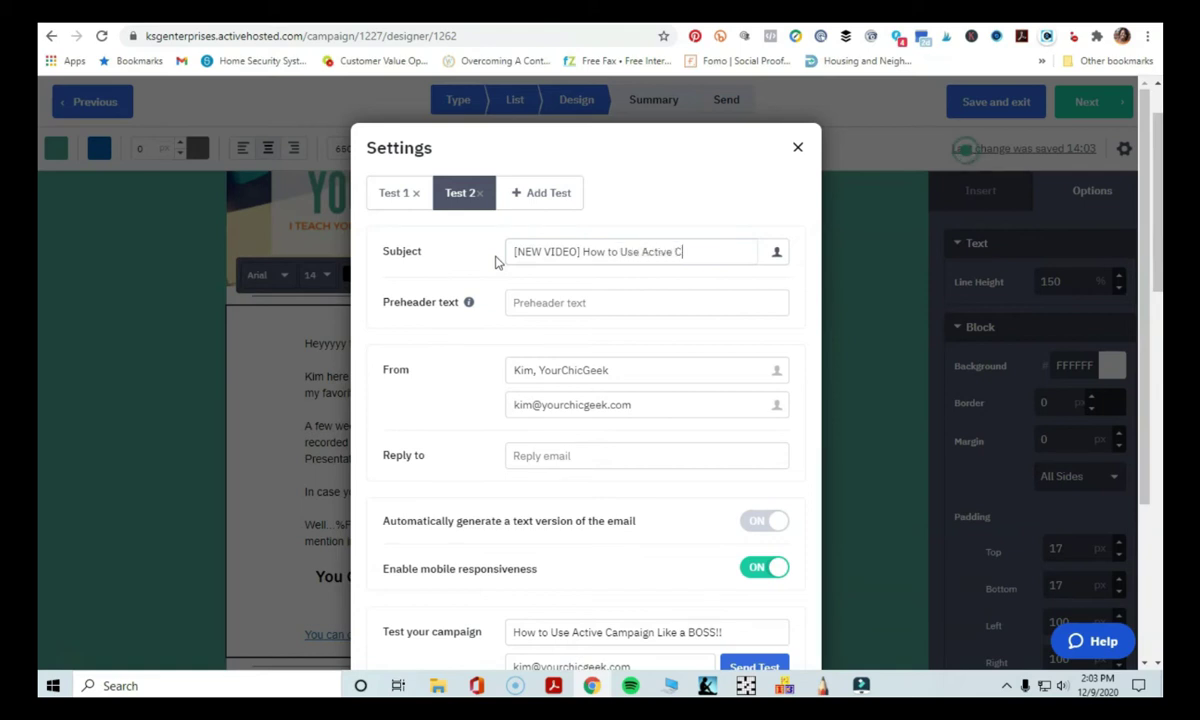
type("Sell P")
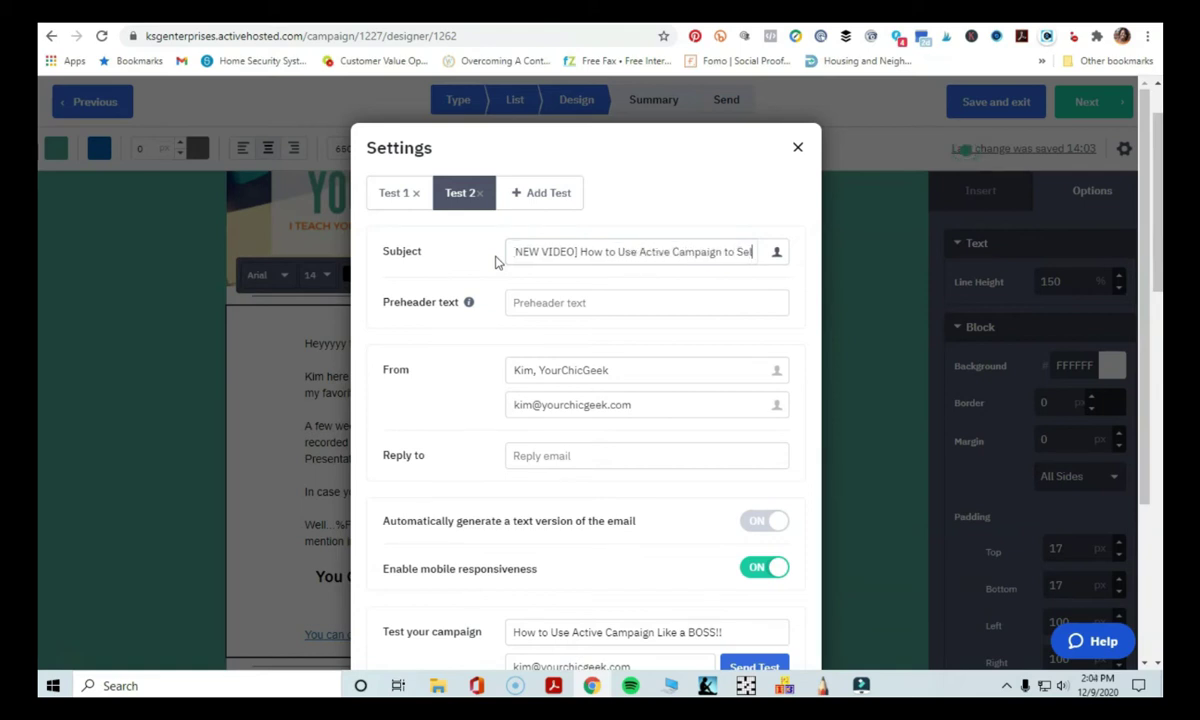
type("rod")
key("BackSpace")
key("BackSpace")
key("BackSpace")
key("BackSpace")
type("Digital Pro")
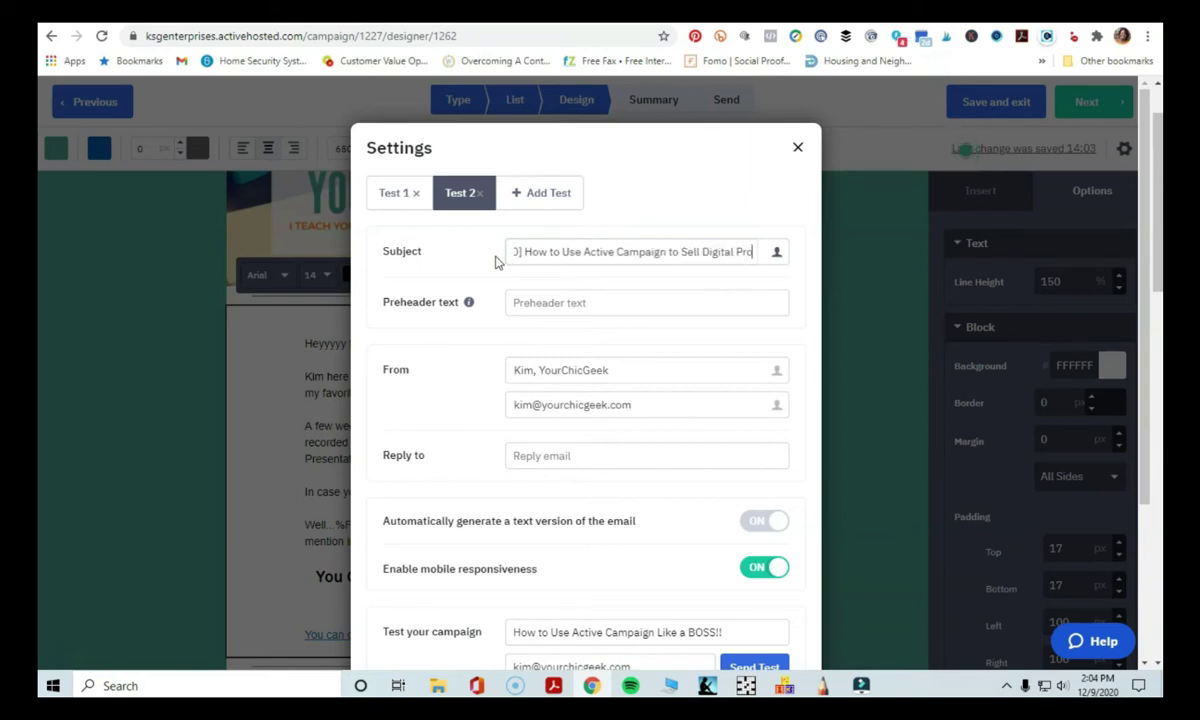
type("ducts Like Go")
key("BackSpace")
key("BackSpace")
key("BackSpace")
type("Hotcakes")
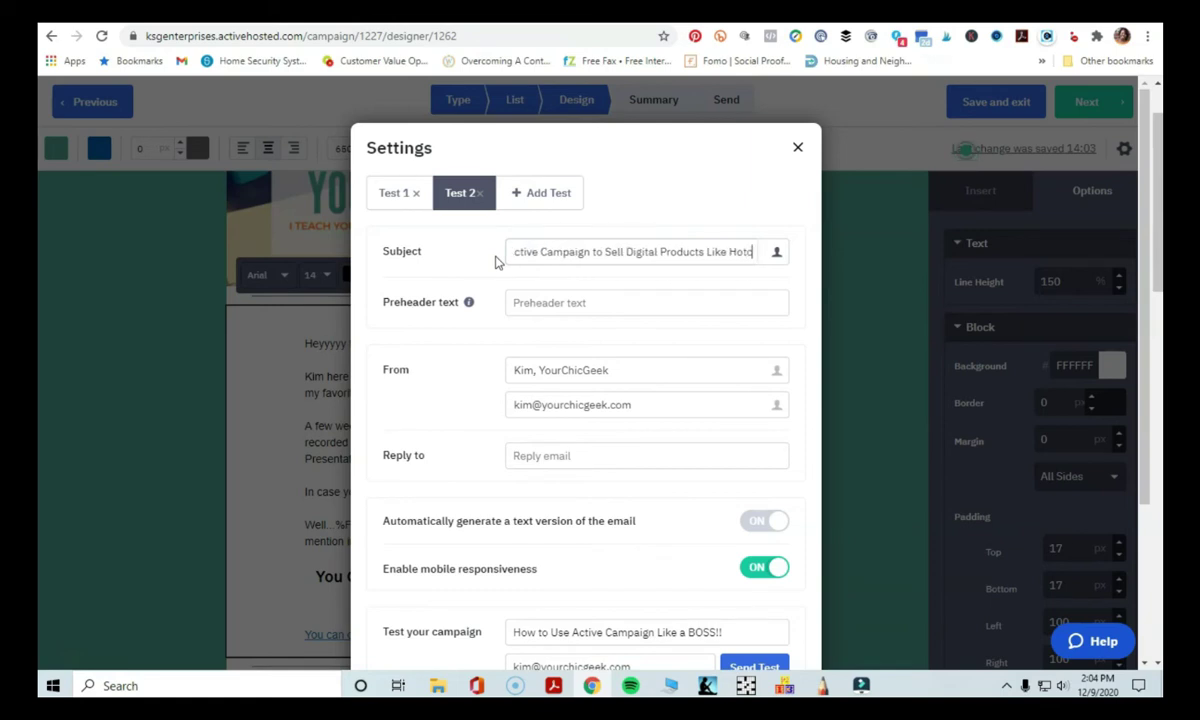
left_click(460, 203)
left_click(468, 208)
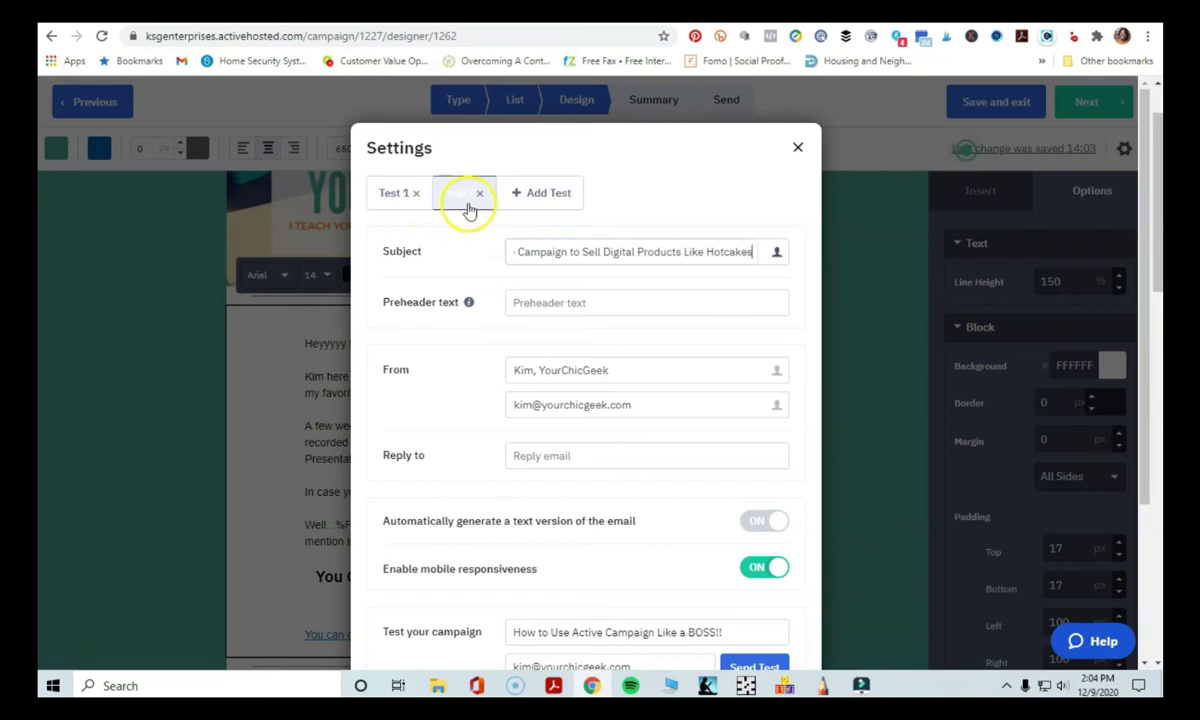
key("Return")
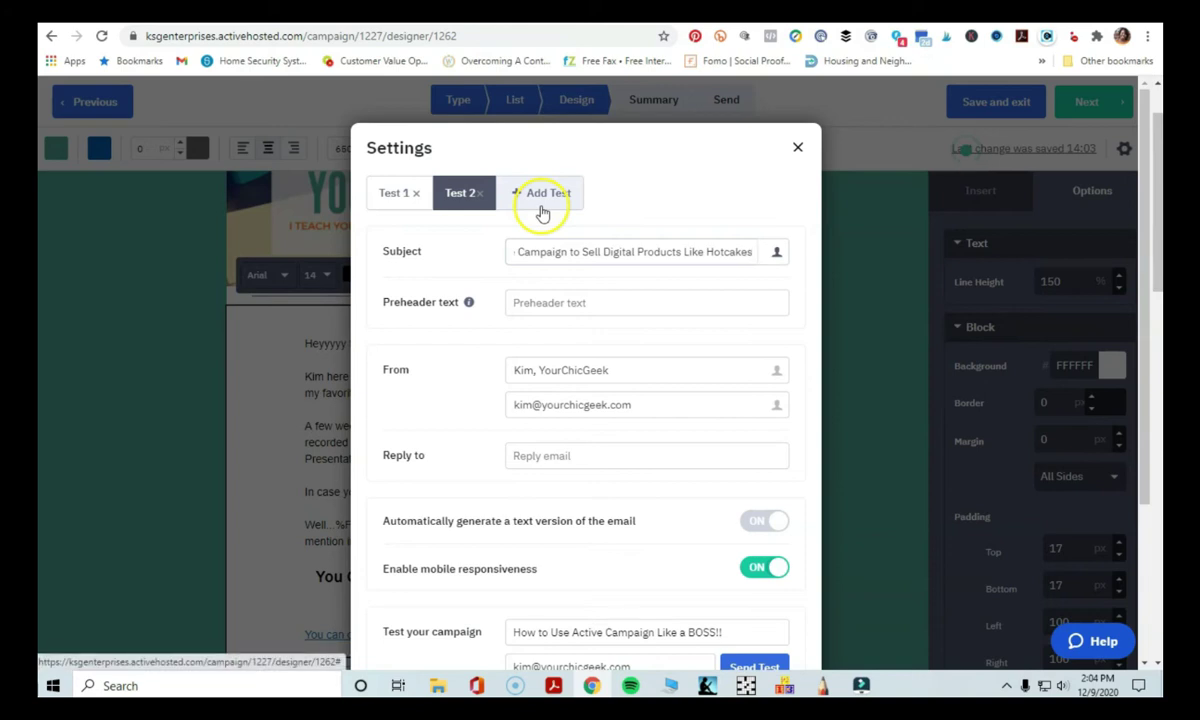
Compare the Test 1 and Test 2 subjects and examine the test email, preview and spam check options in the settings
left_click(404, 195)
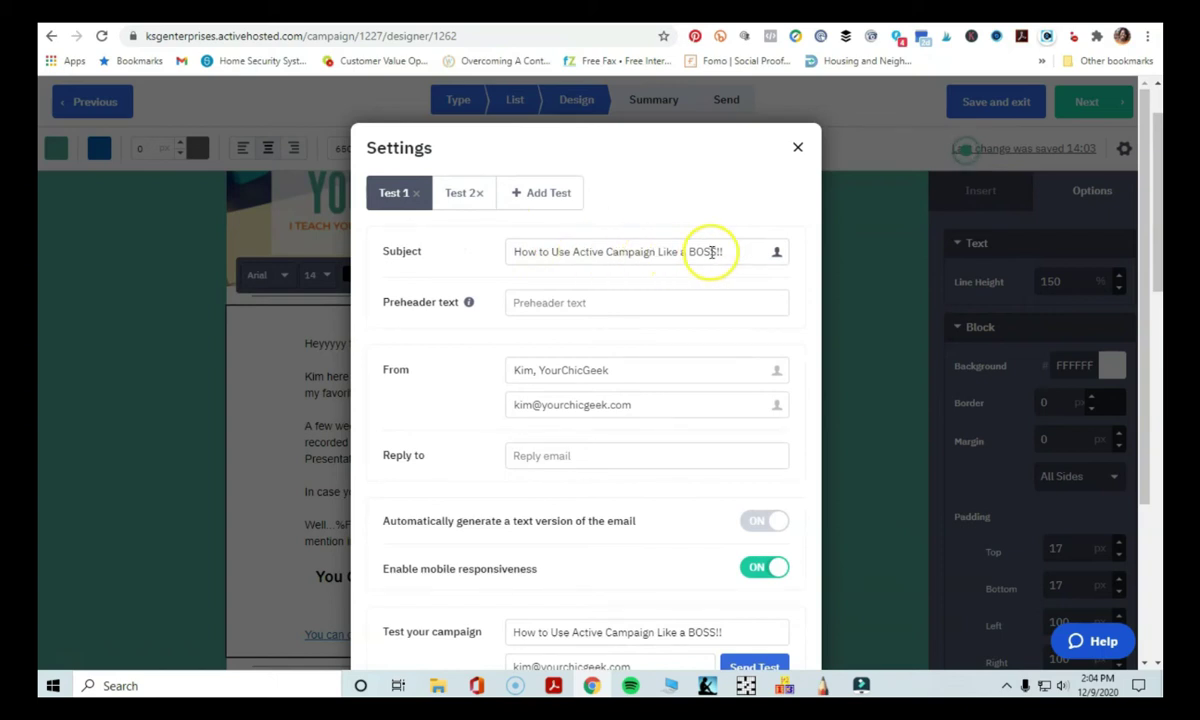
left_click(462, 197)
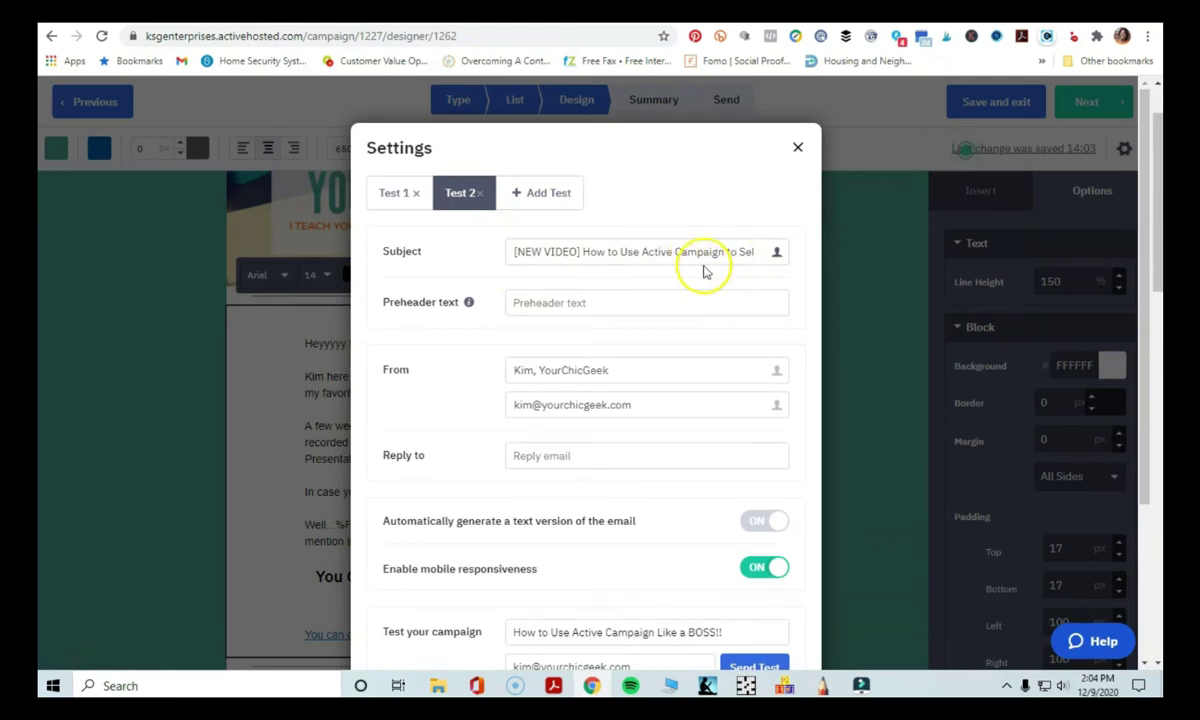
scroll(670, 300, "down", 2)
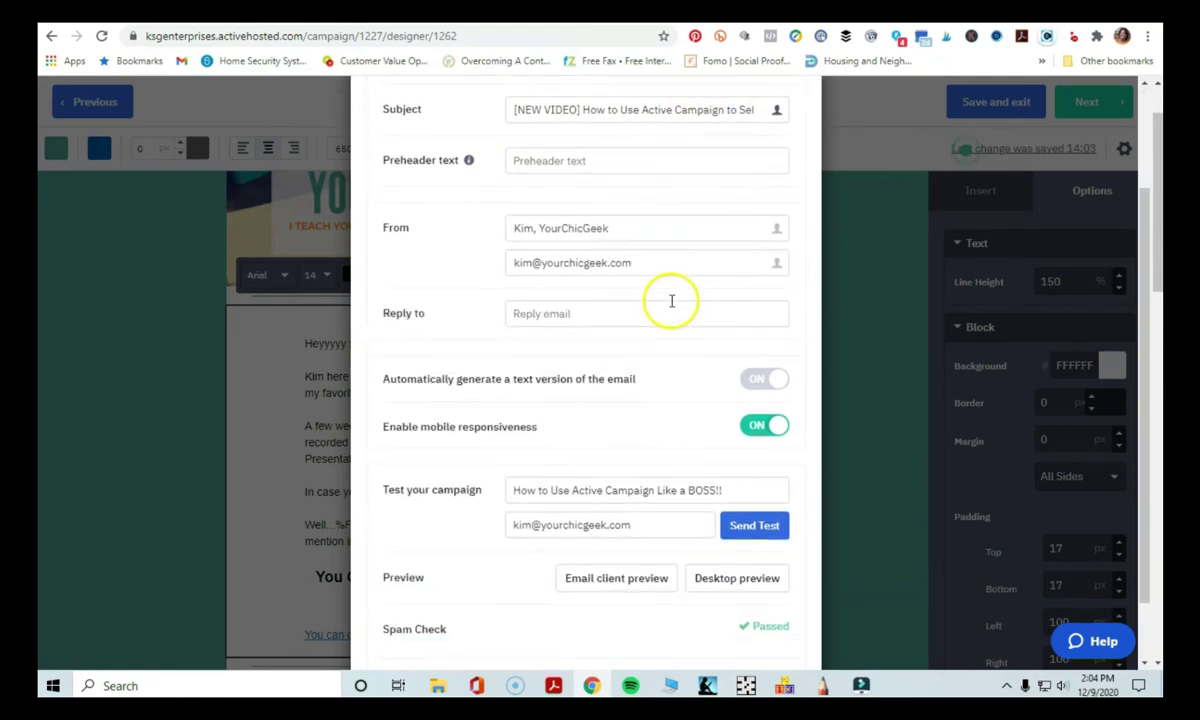
scroll(671, 300, "down", 1)
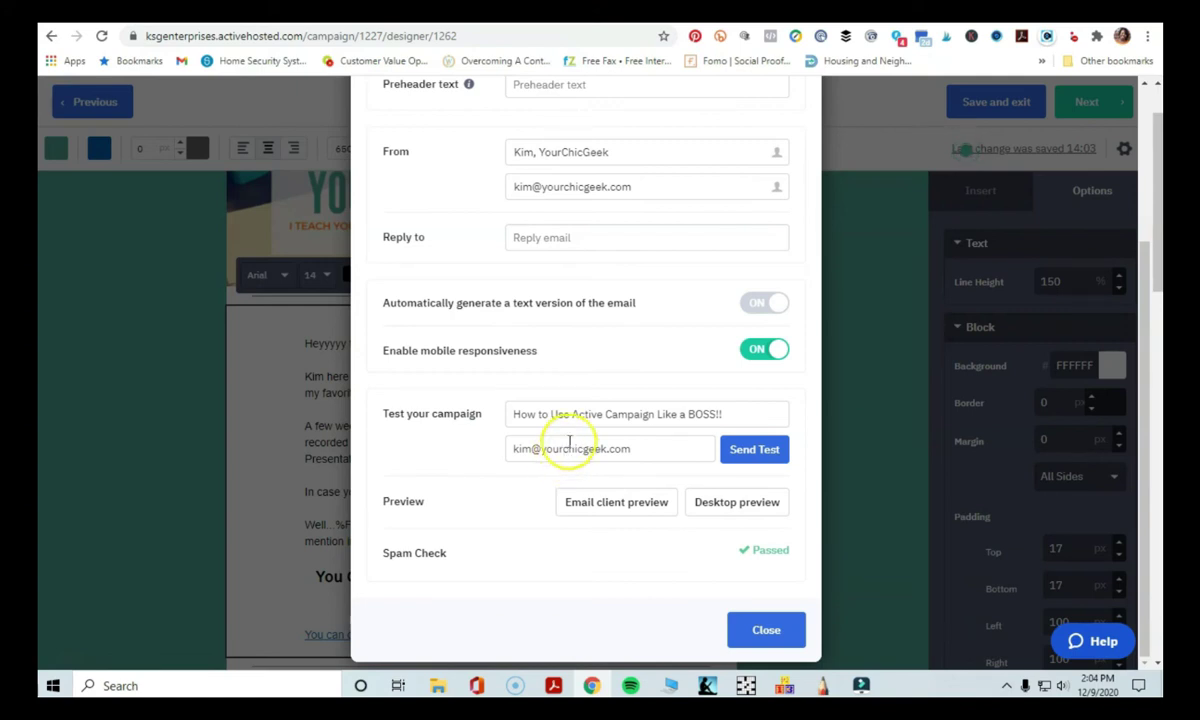
scroll(576, 437, "up", 3)
scroll(576, 437, "down", 3)
scroll(576, 437, "up", 2)
scroll(576, 437, "down", 2)
scroll(576, 437, "up", 1)
left_click(640, 530)
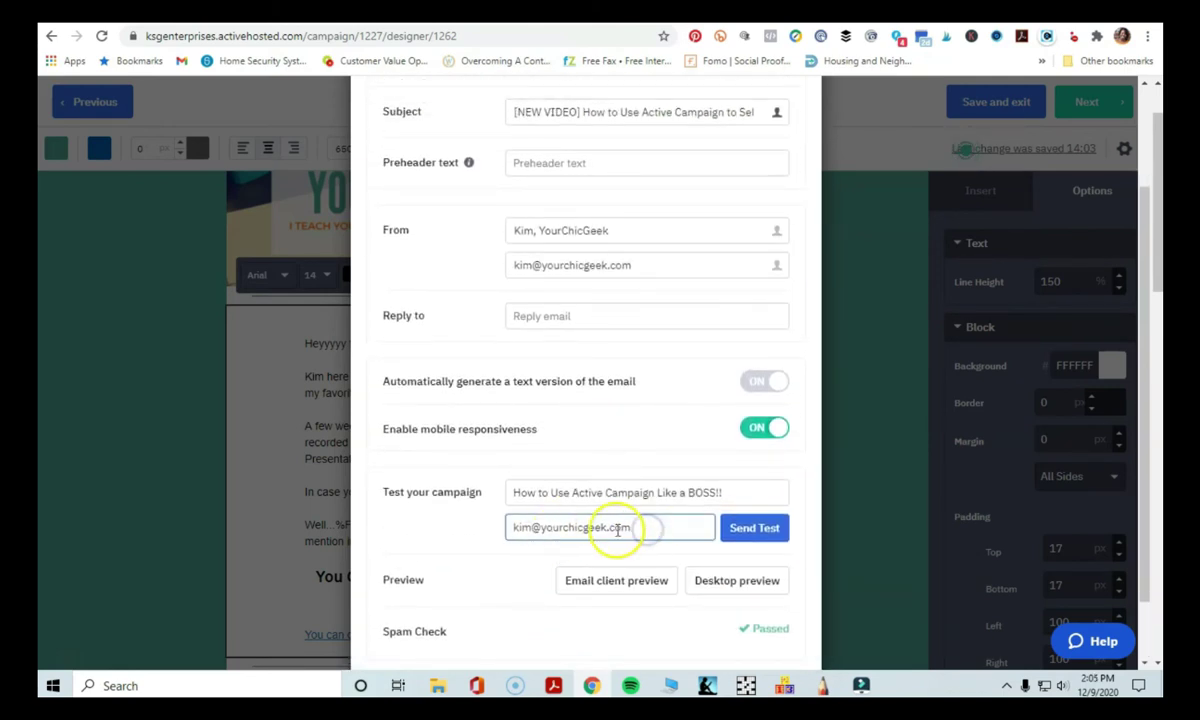
left_click(757, 530)
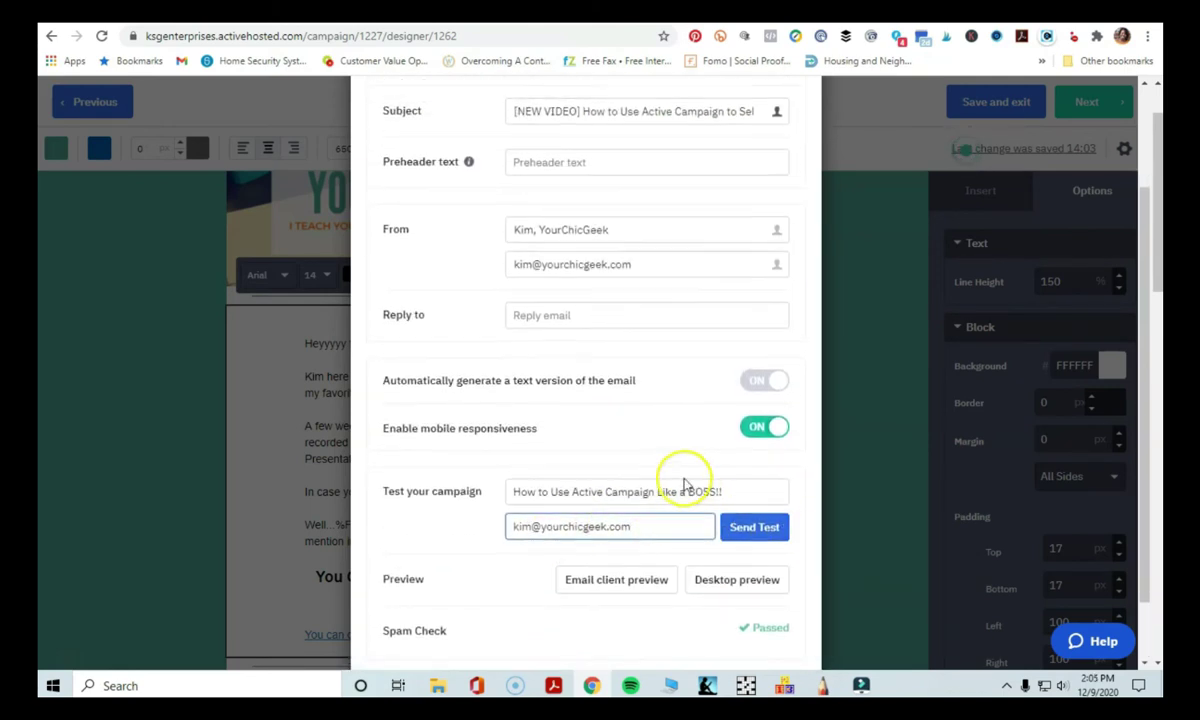
scroll(683, 474, "down", 1)
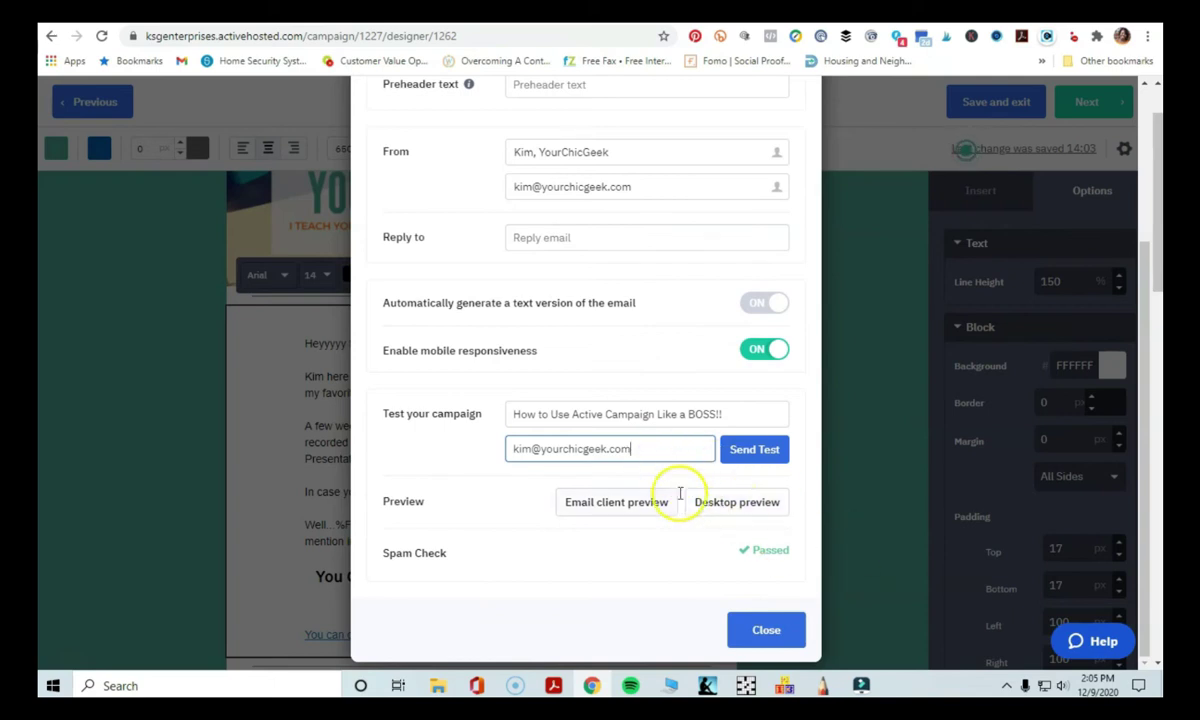
After rechecking the Test 1 and Test 2 subjects, close the campaign settings and continue to the campaign summary
scroll(678, 490, "up", 3)
left_click(393, 195)
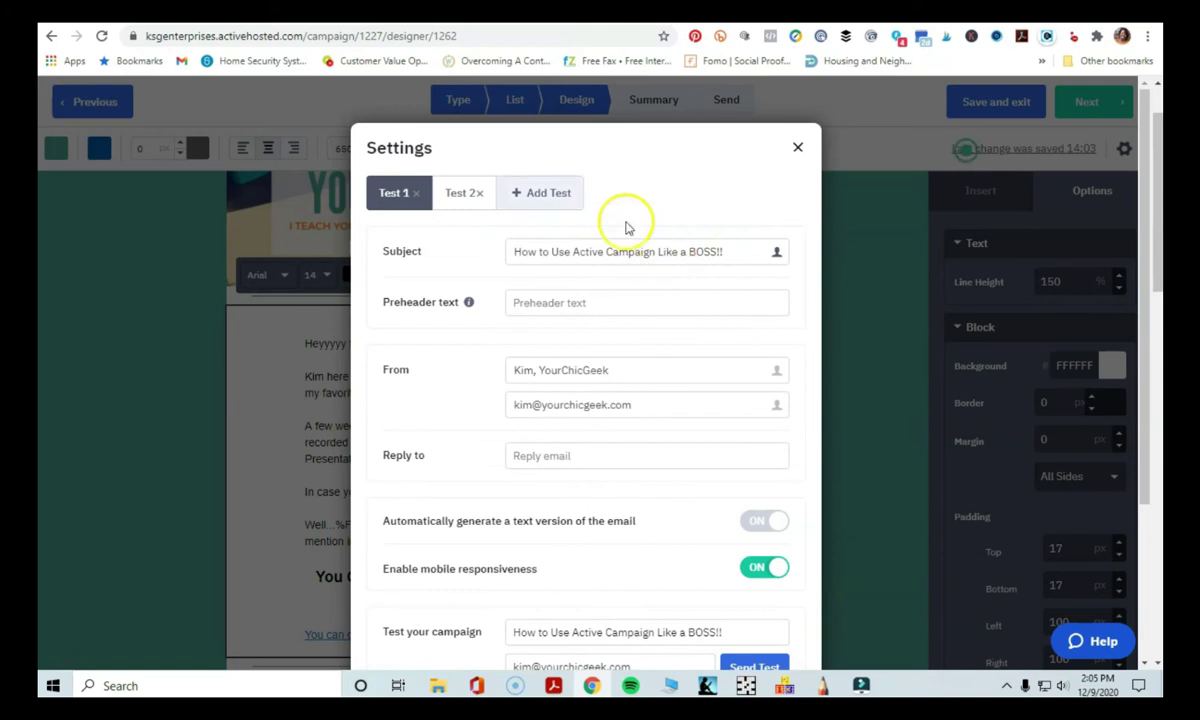
left_click(463, 193)
scroll(643, 256, "down", 3)
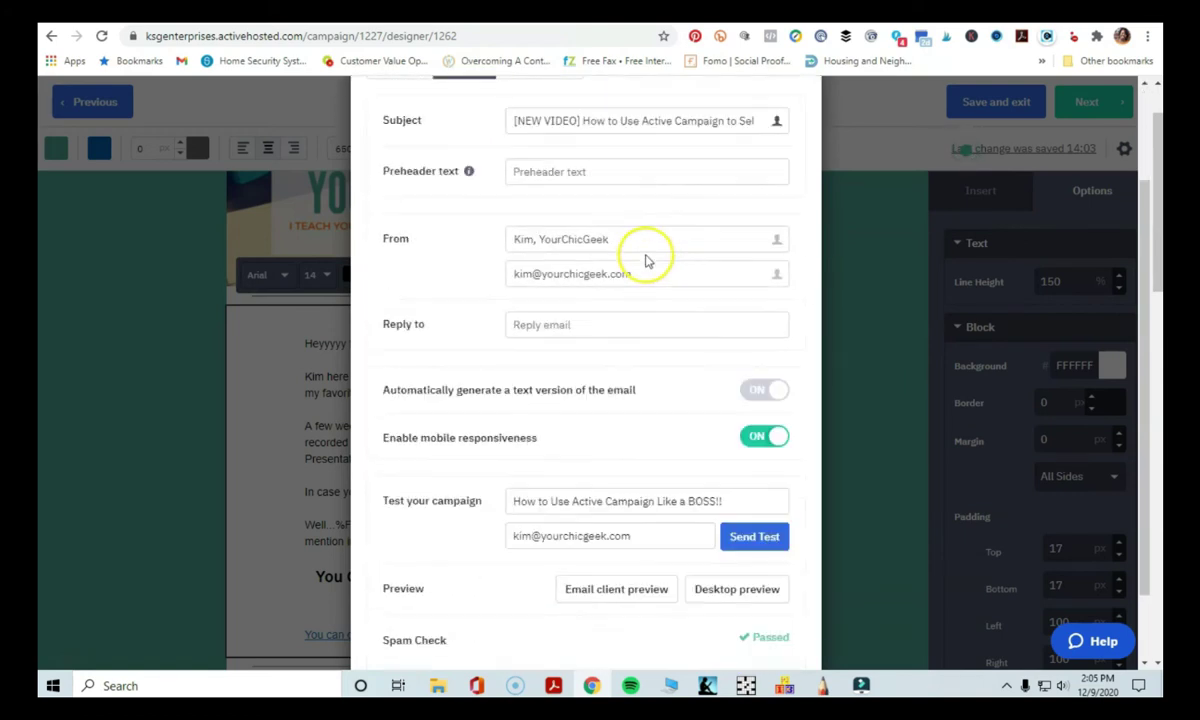
left_click(764, 631)
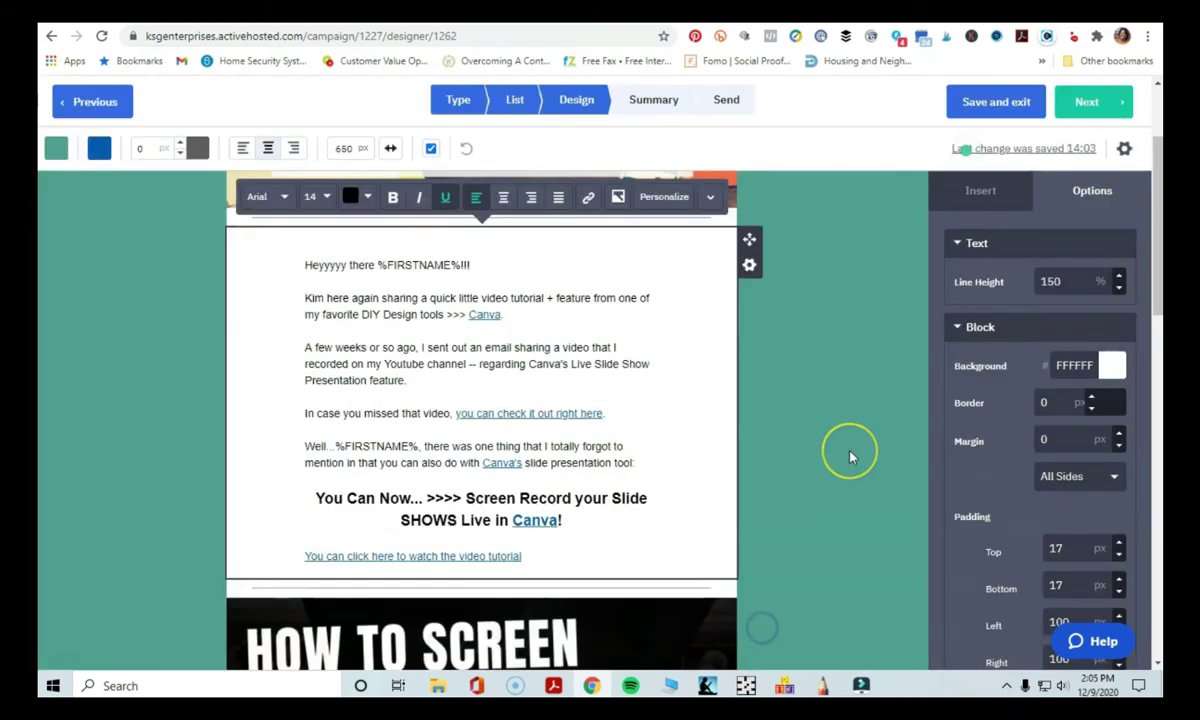
left_click(793, 423)
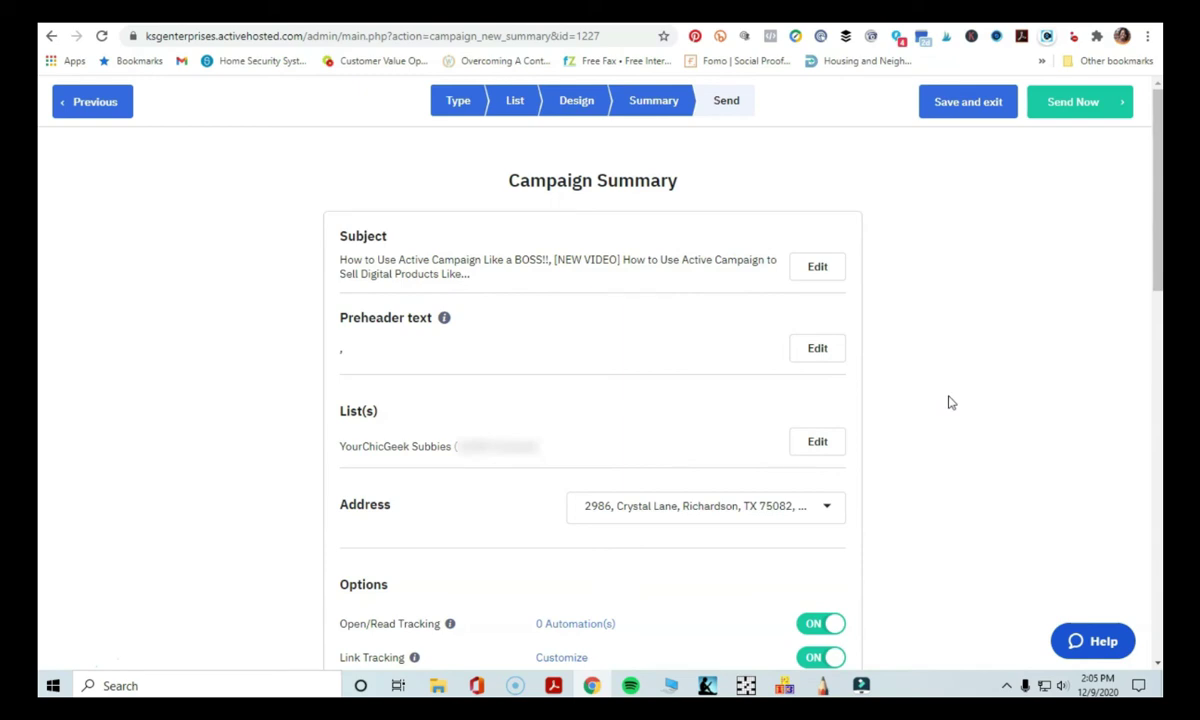
Turn on scheduling for the campaign and choose 12/11/2020 as the specific send date
scroll(994, 376, "down", 4)
scroll(994, 370, "down", 2)
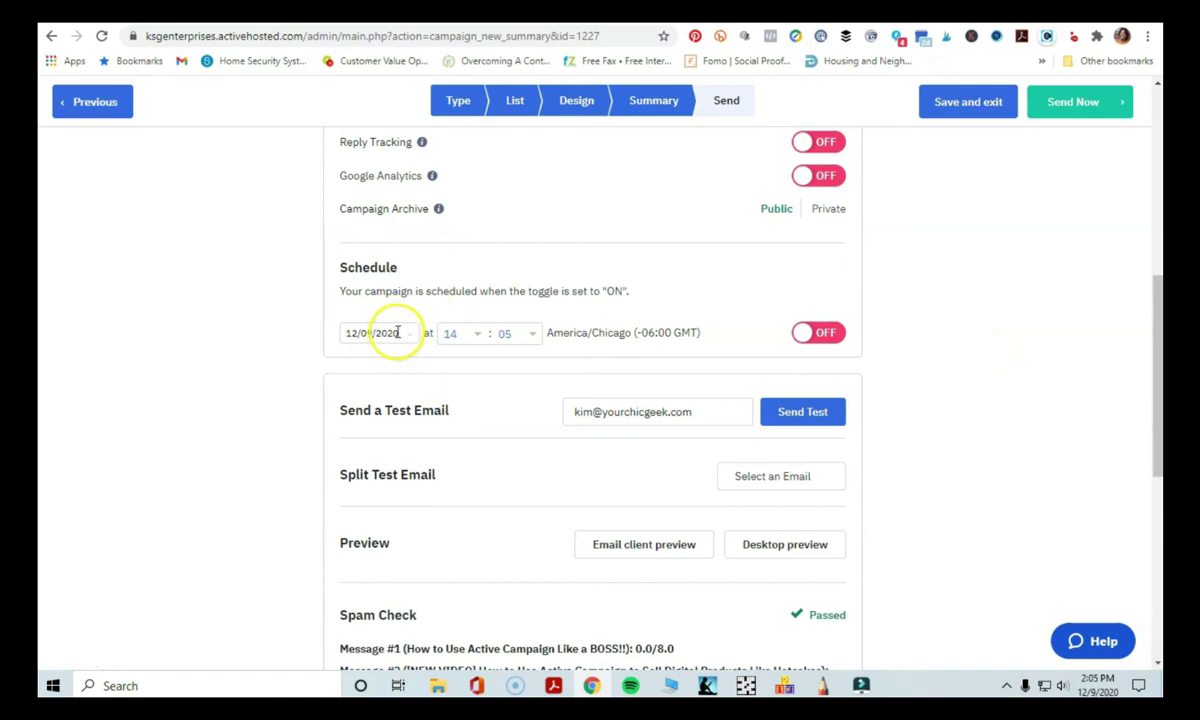
left_click(834, 342)
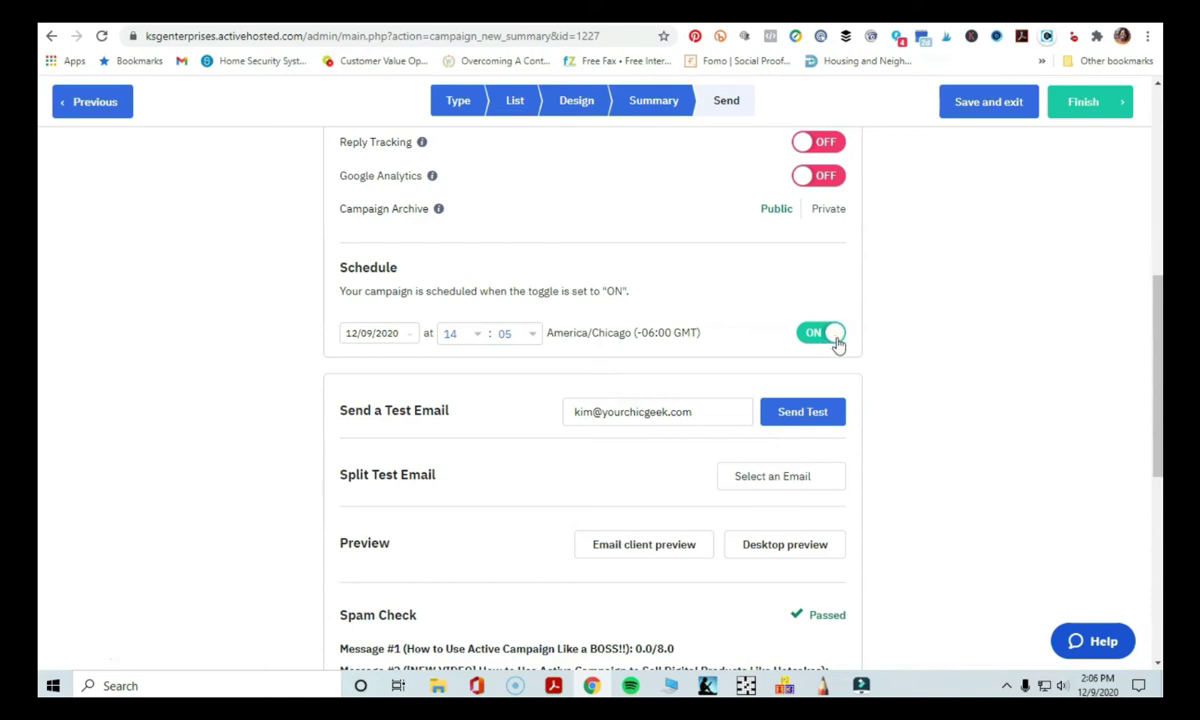
left_click(407, 338)
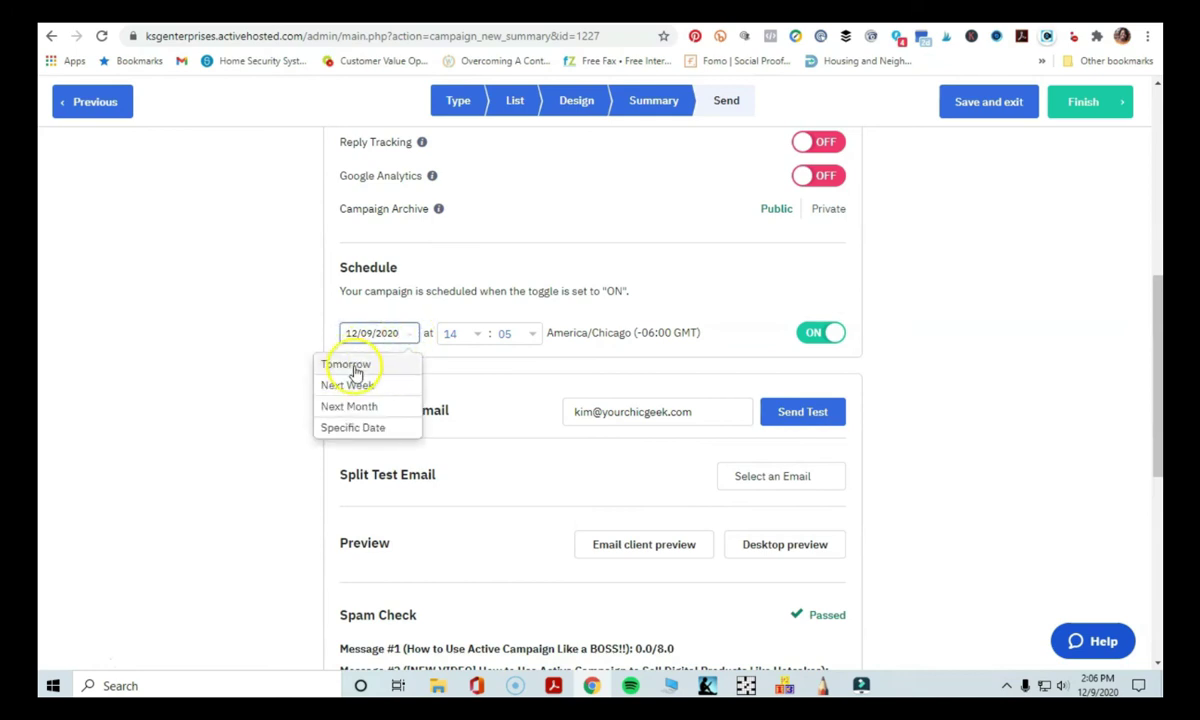
left_click(358, 429)
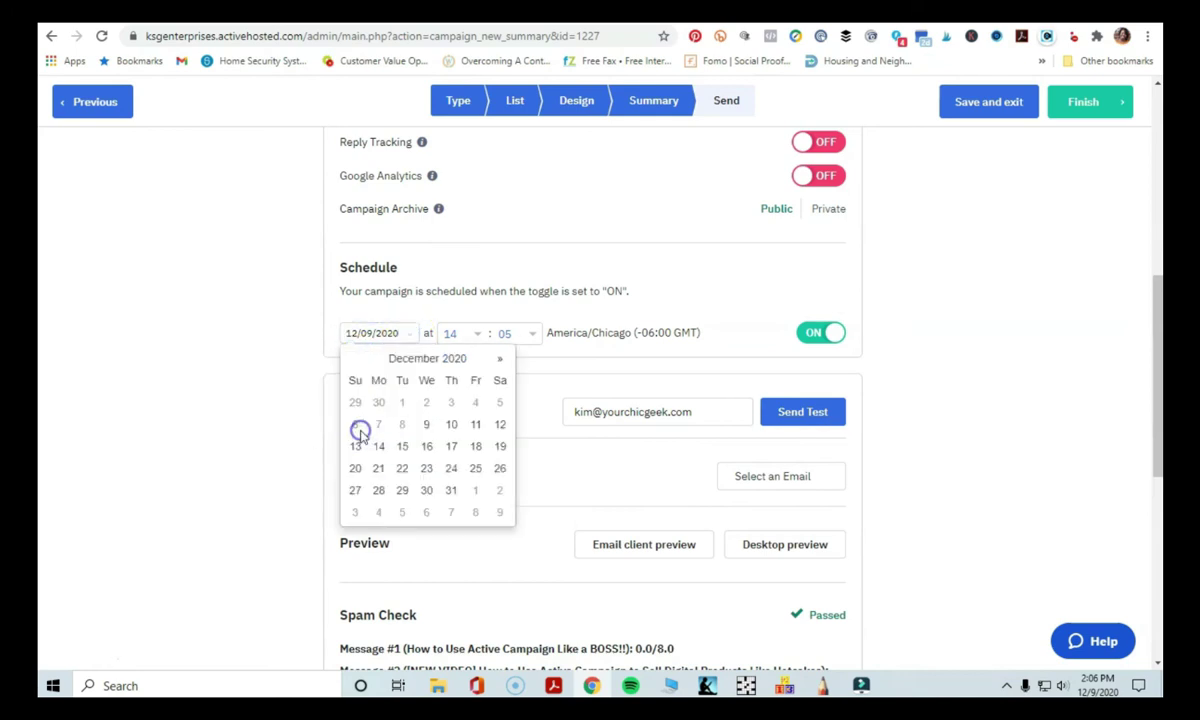
left_click(476, 434)
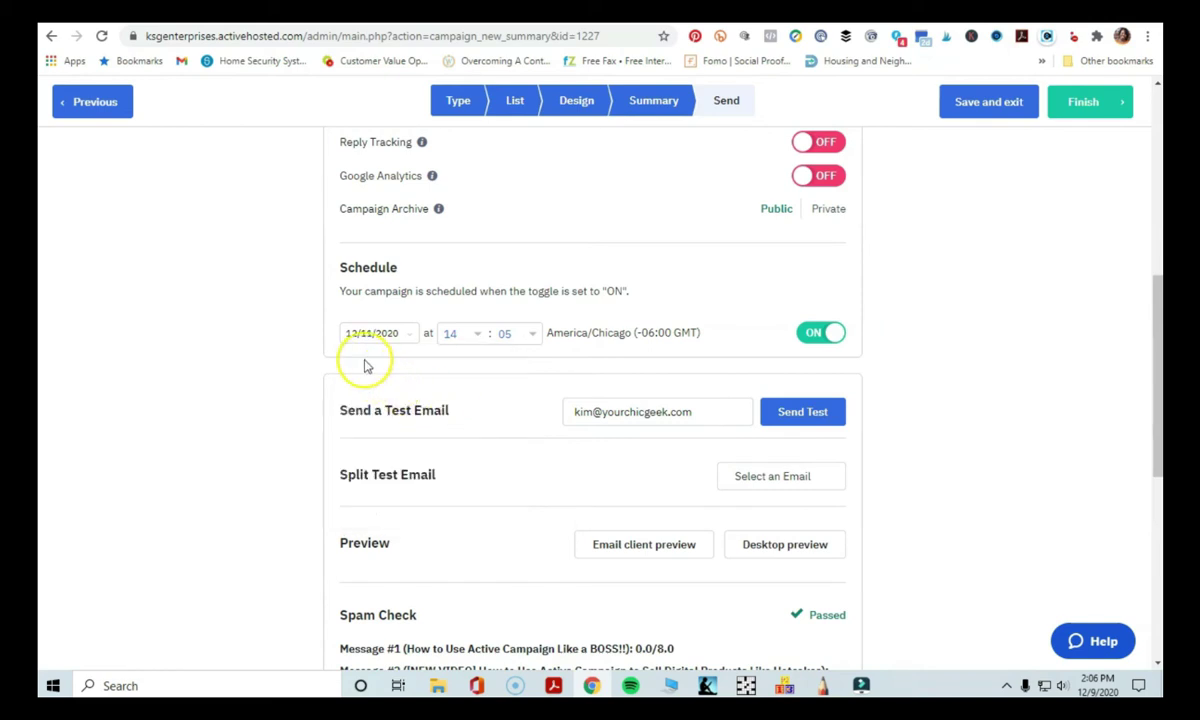
Set the campaign's scheduled send time to 09:00
left_click(471, 333)
left_click_drag(485, 375, 483, 395)
left_click(460, 450)
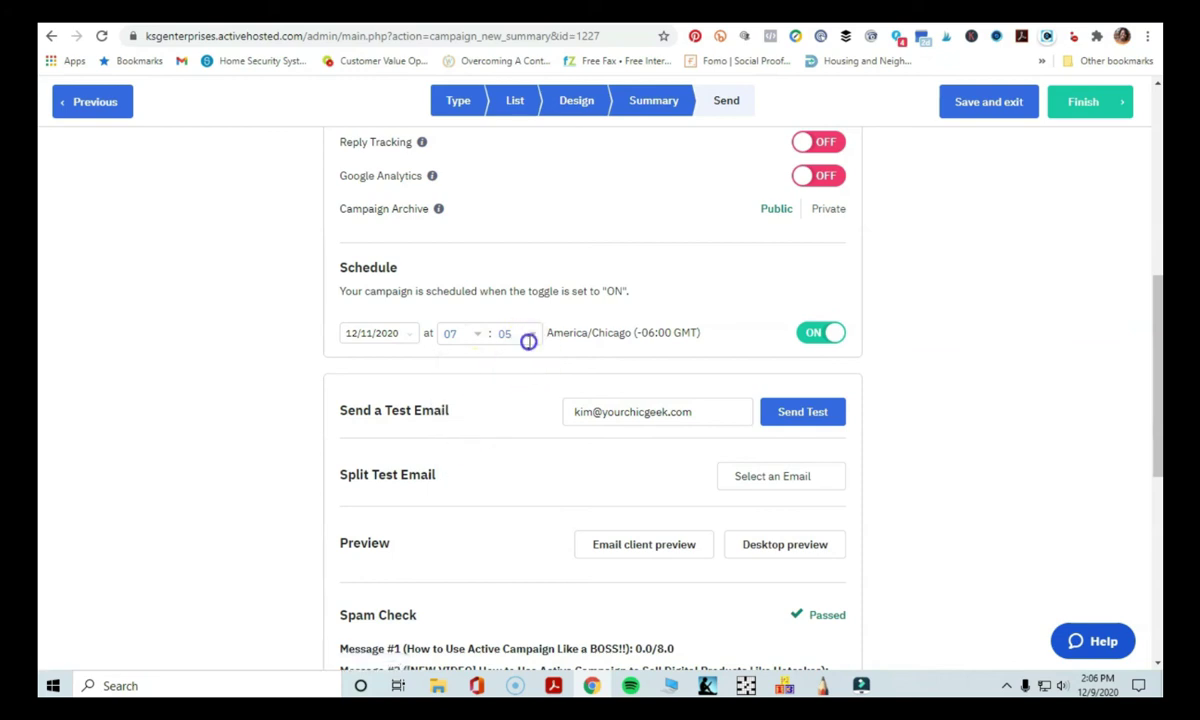
left_click(472, 334)
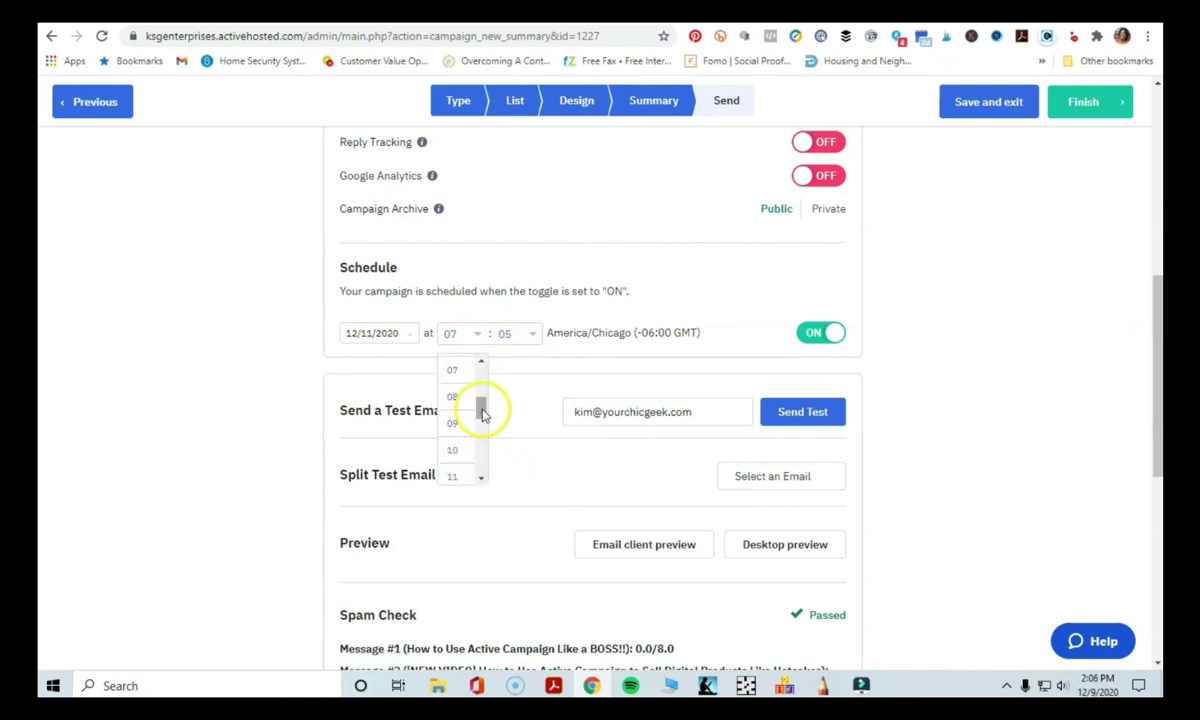
left_click(451, 422)
left_click(513, 334)
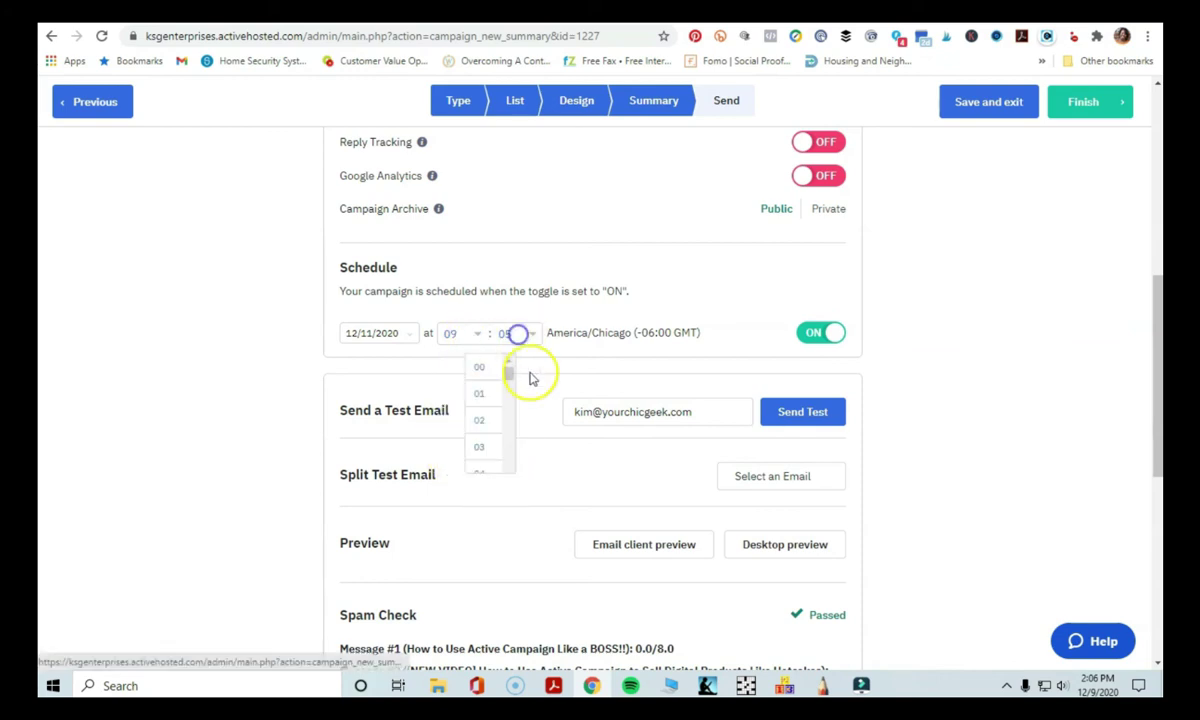
left_click(472, 370)
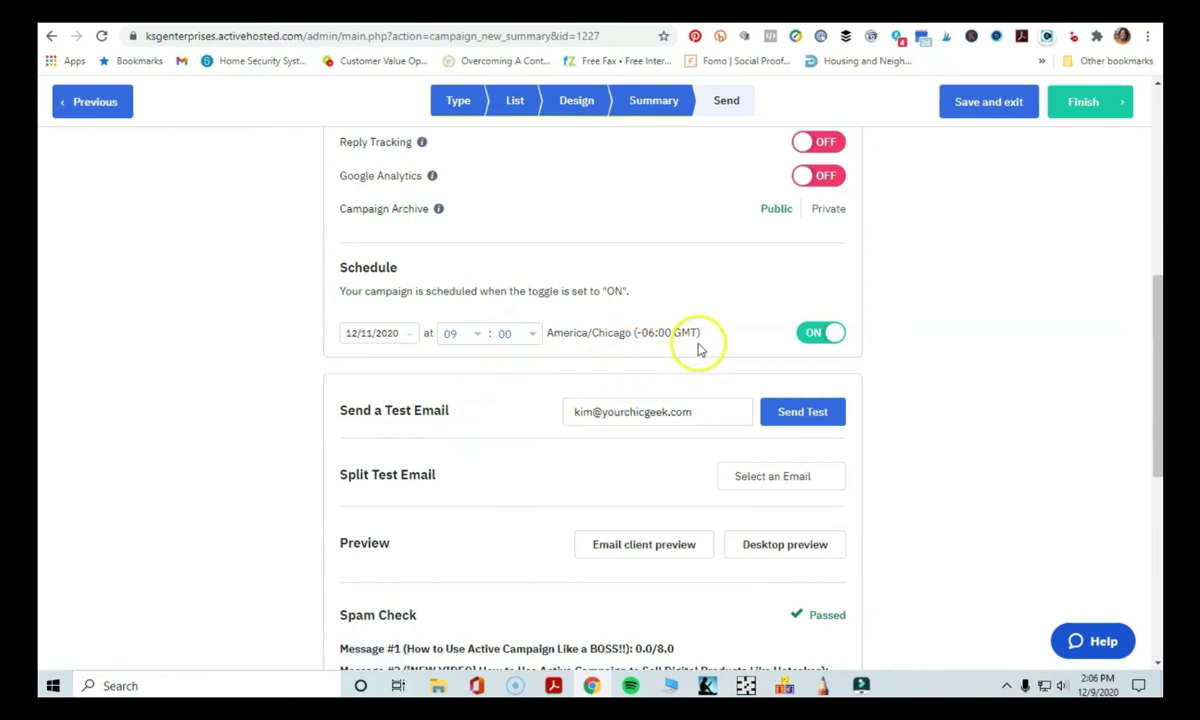
In the split test options, choose to determine the winner and send the remaining emails using it
scroll(1110, 395, "down", 3)
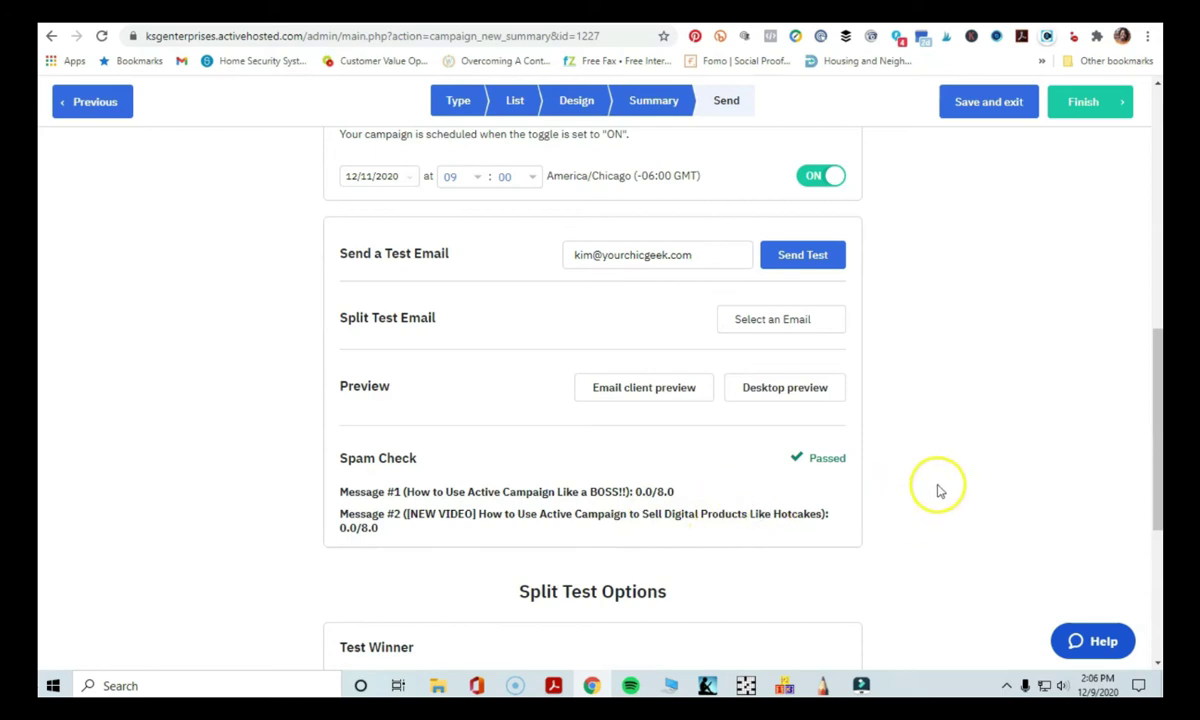
scroll(940, 487, "down", 3)
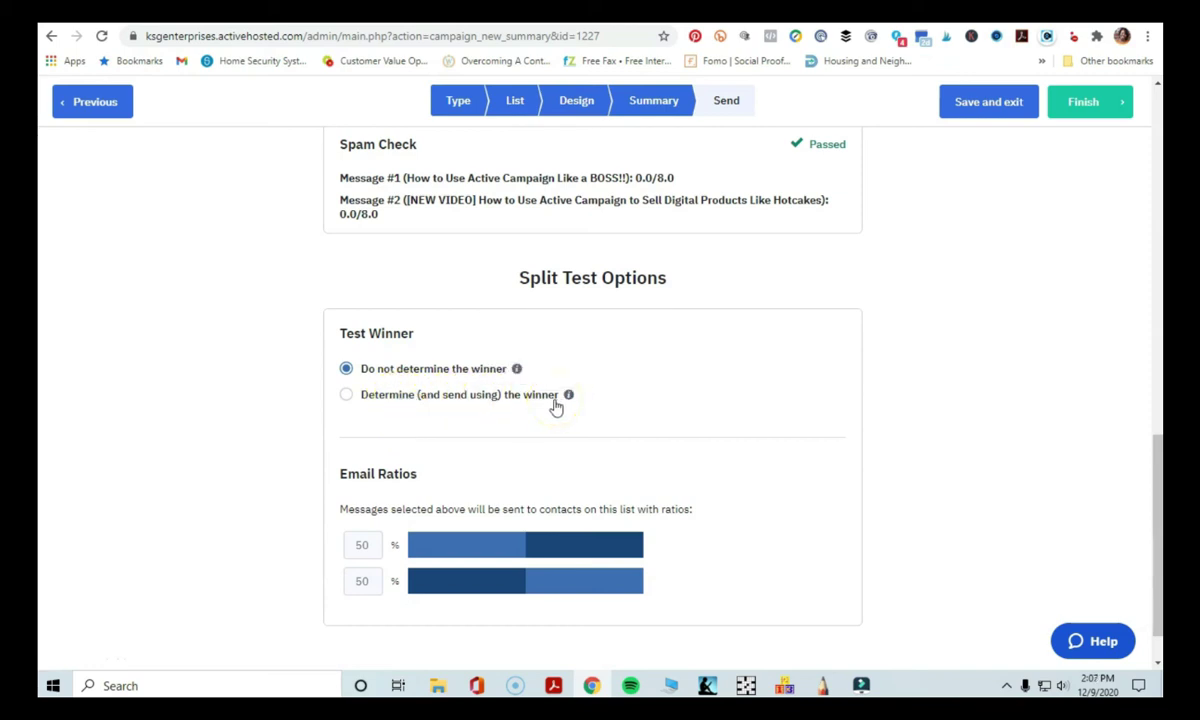
left_click(348, 397)
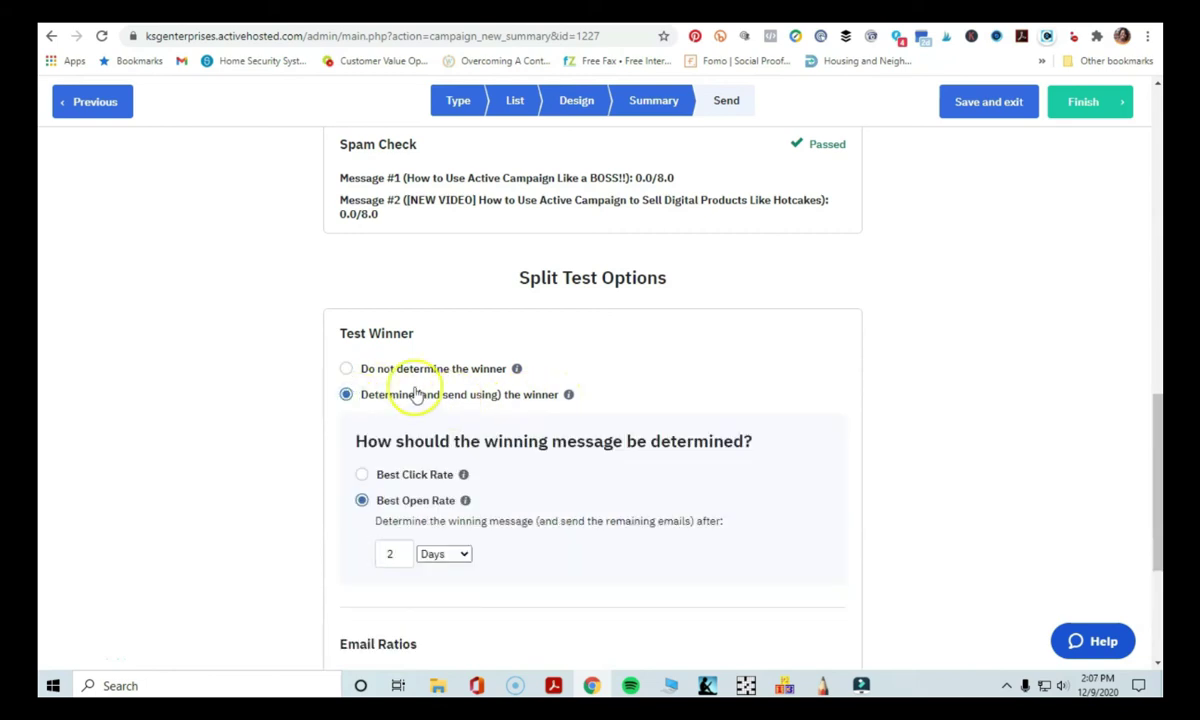
scroll(510, 408, "down", 1)
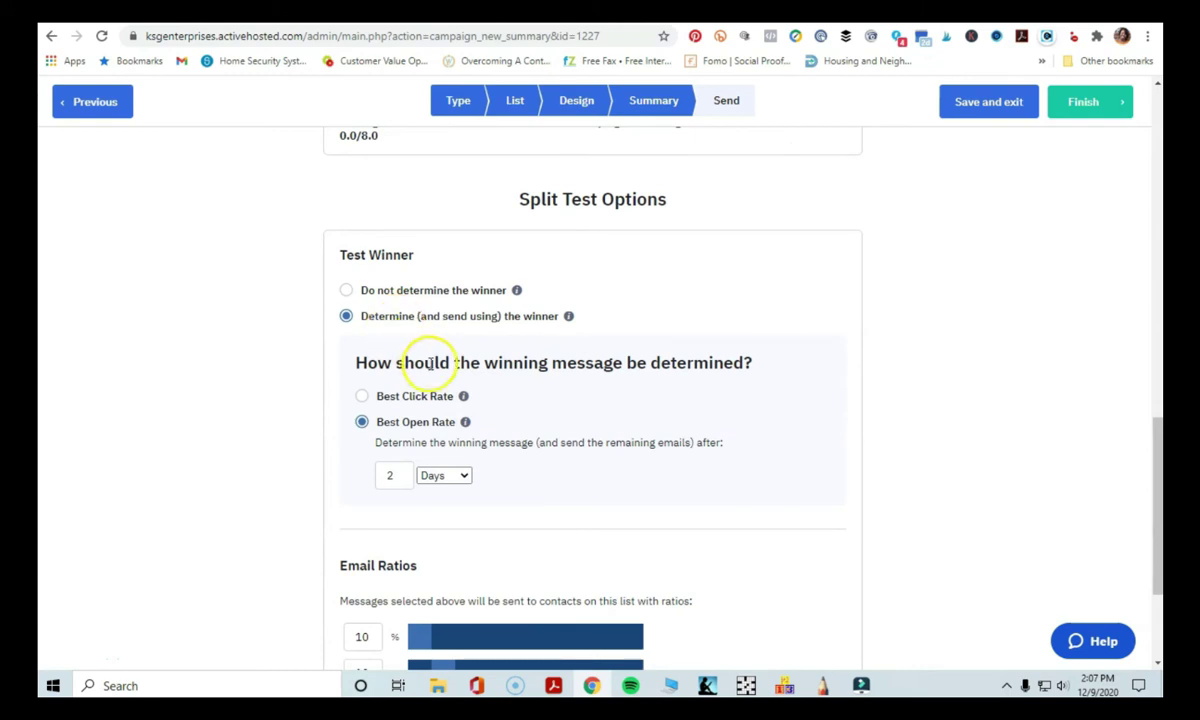
Have the winning message determined by best open rate after 1 hour
left_click(362, 396)
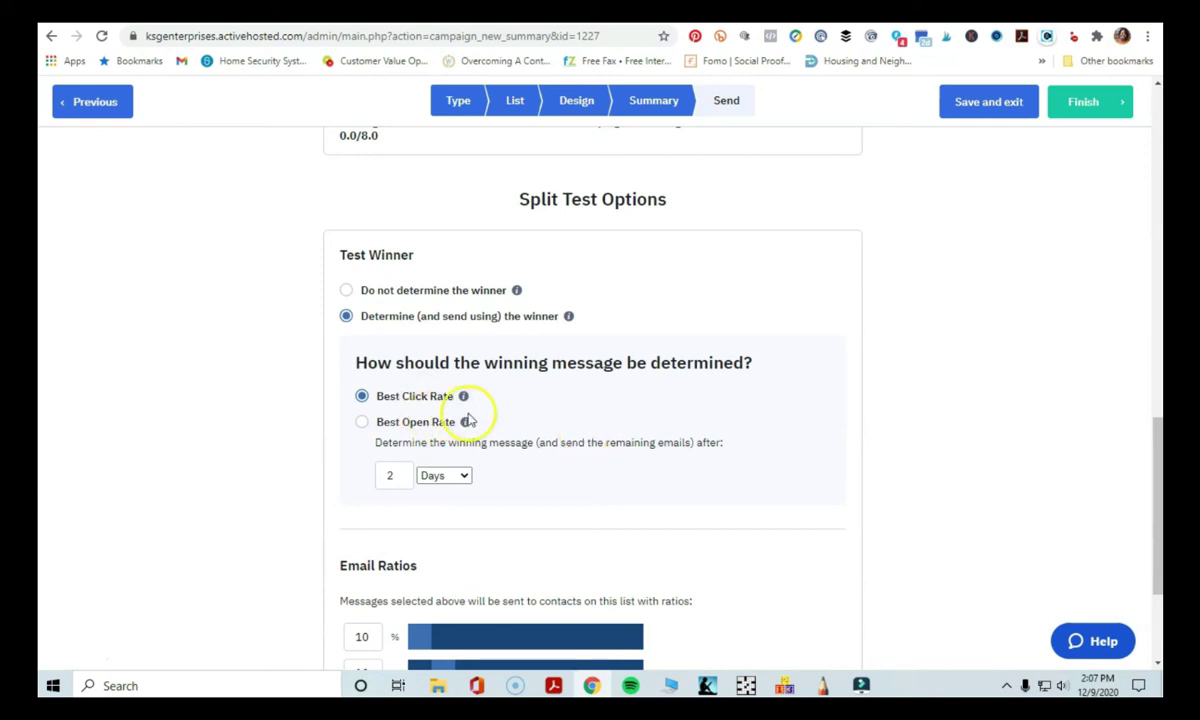
left_click(361, 423)
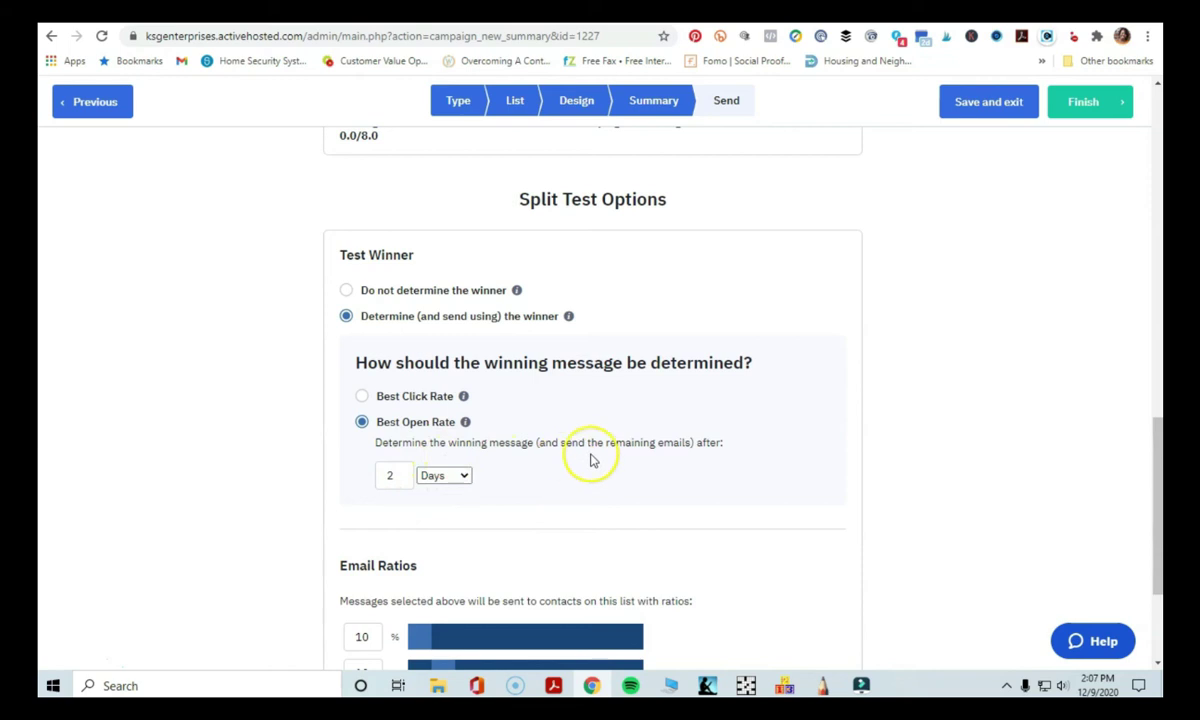
left_click(460, 476)
left_click(453, 490)
left_click_drag(394, 475, 355, 477)
type("1")
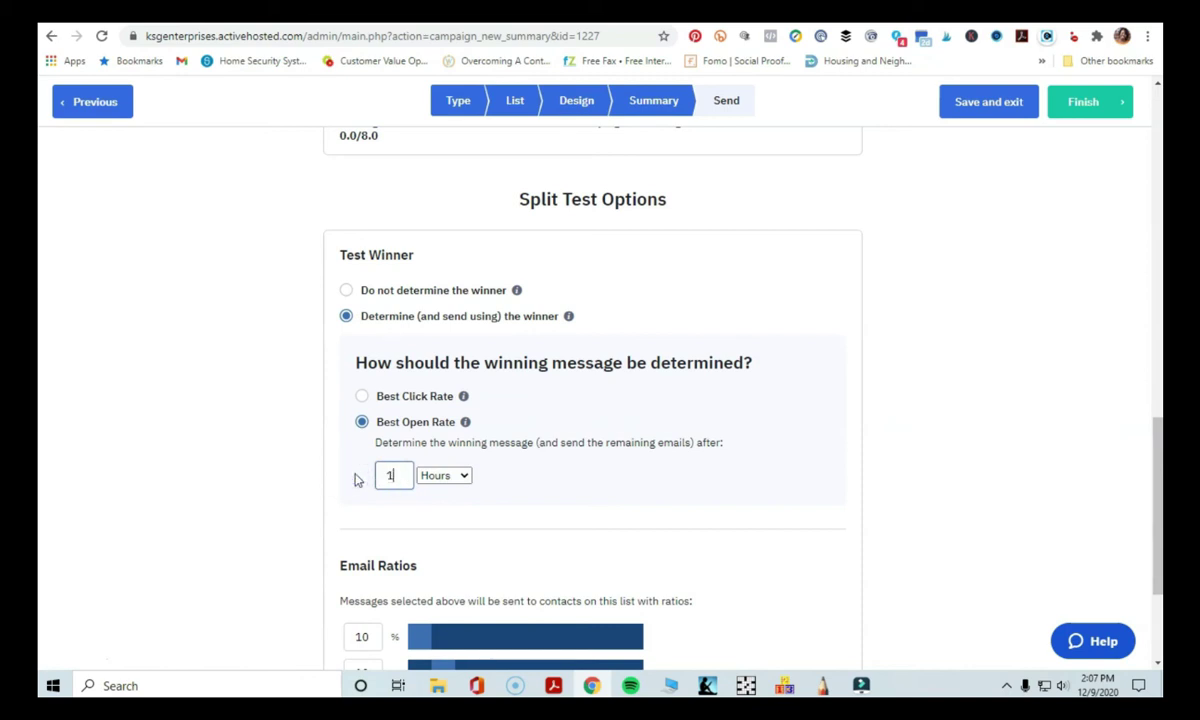
Compare the email ratios without and with winner determination, returning to the option that determines and sends using the winner
left_click(346, 290)
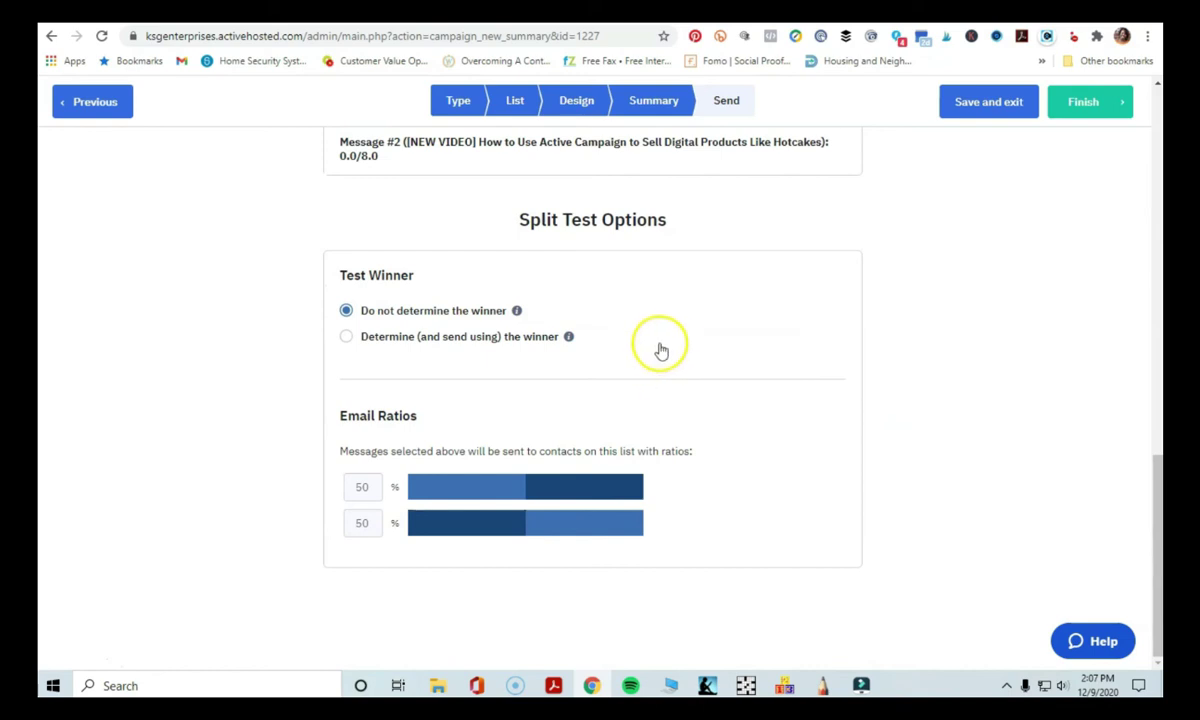
left_click(345, 337)
scroll(757, 395, "down", 2)
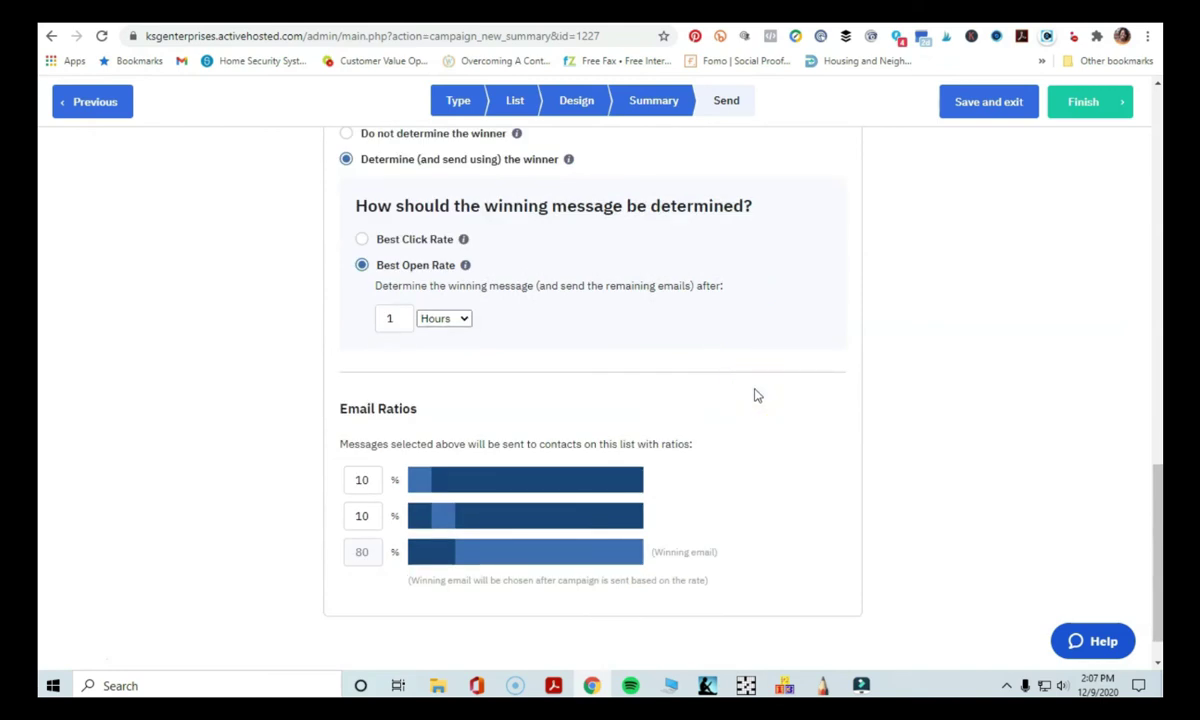
scroll(757, 395, "up", 2)
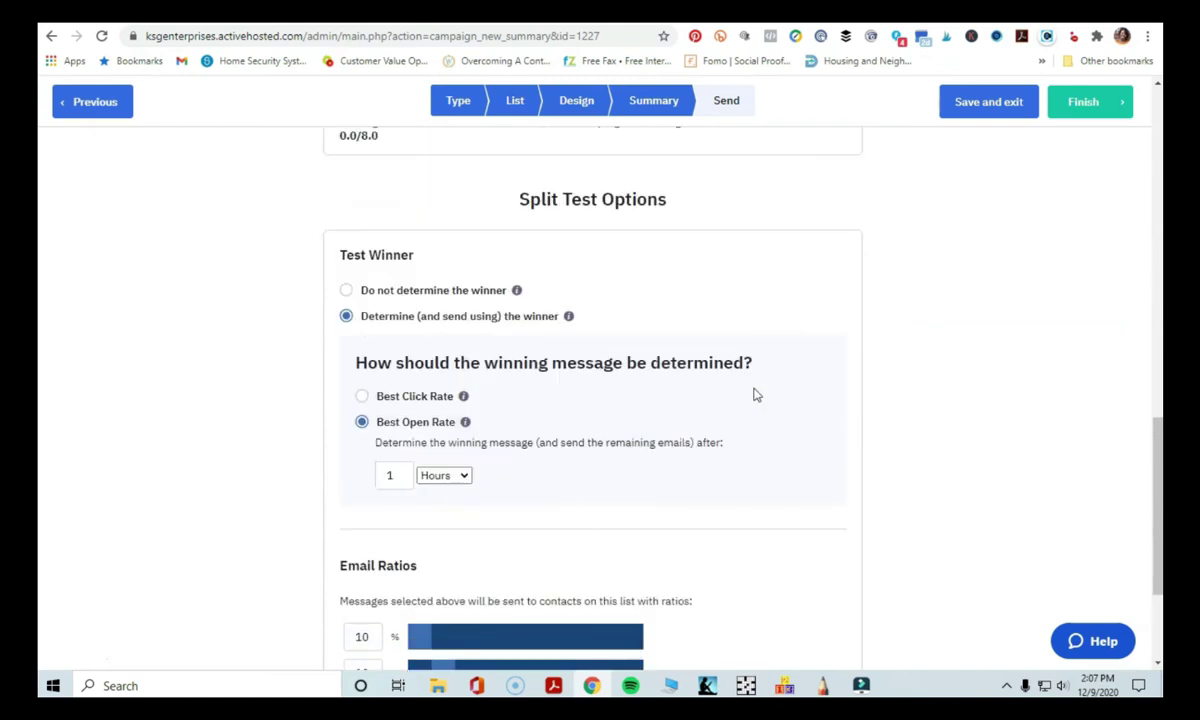
Choose best click rate as the criterion for the winning message
left_click(361, 396)
scroll(590, 407, "down", 1)
scroll(590, 407, "down", 2)
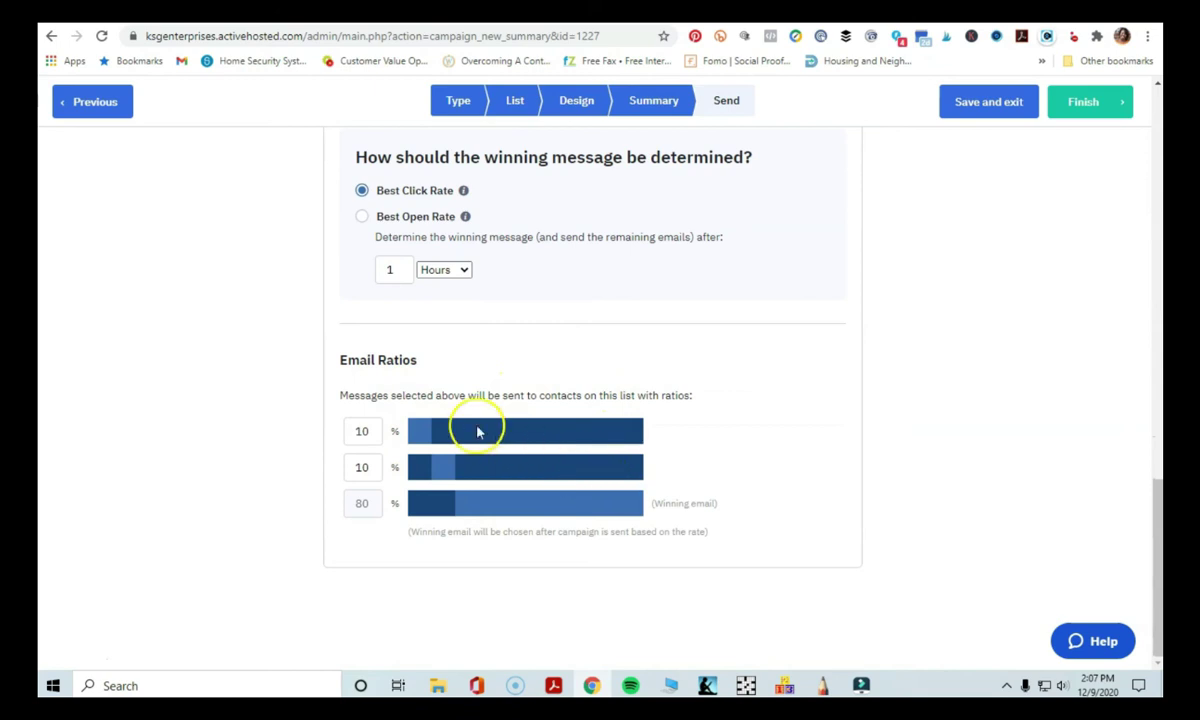
Try to set the email ratios of both test messages to 50%
double_click(358, 431)
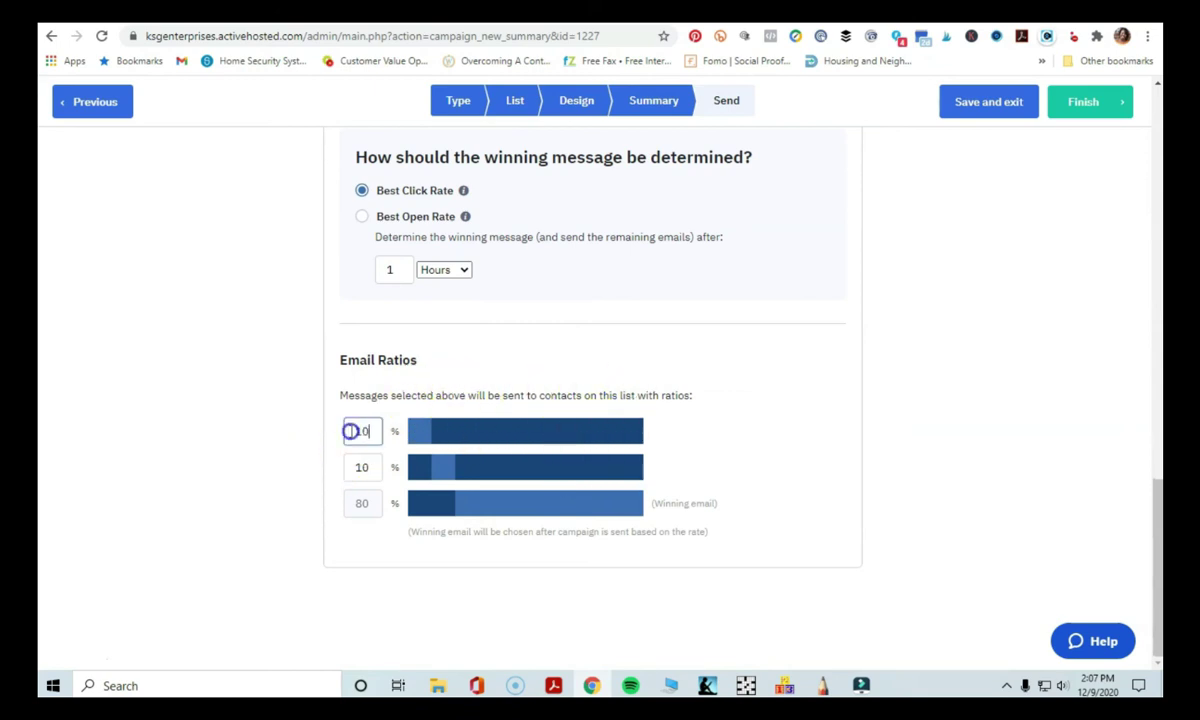
type("50")
double_click(363, 467)
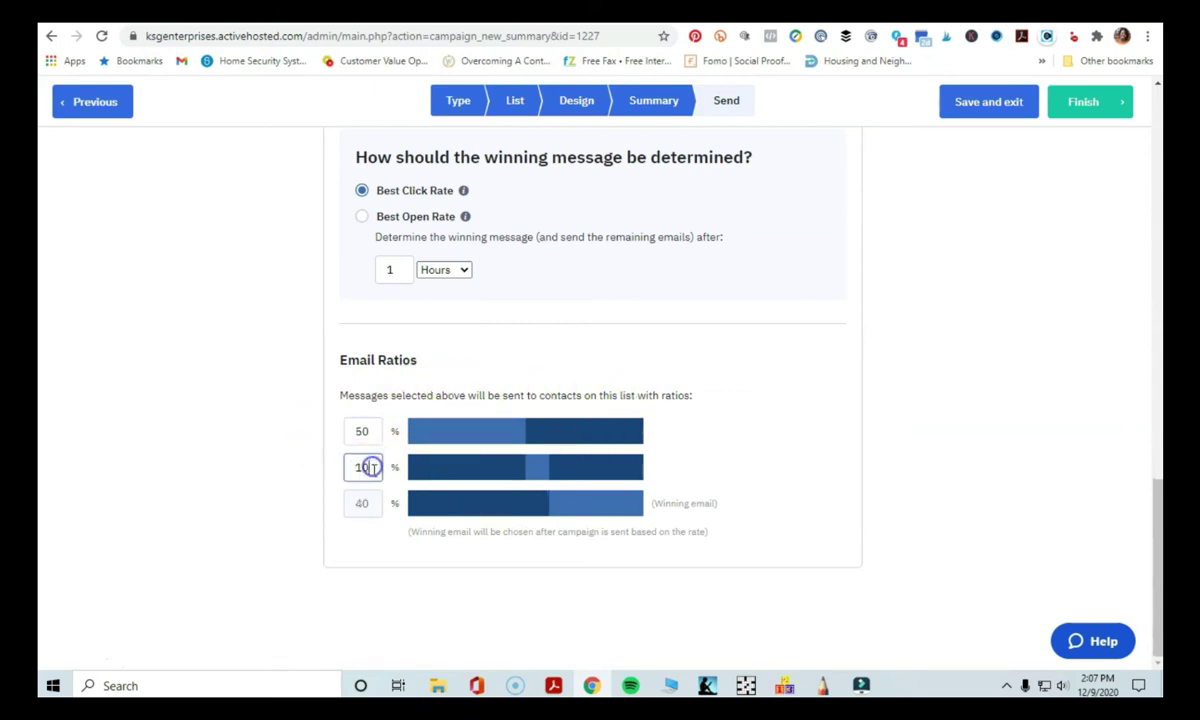
left_click(840, 431)
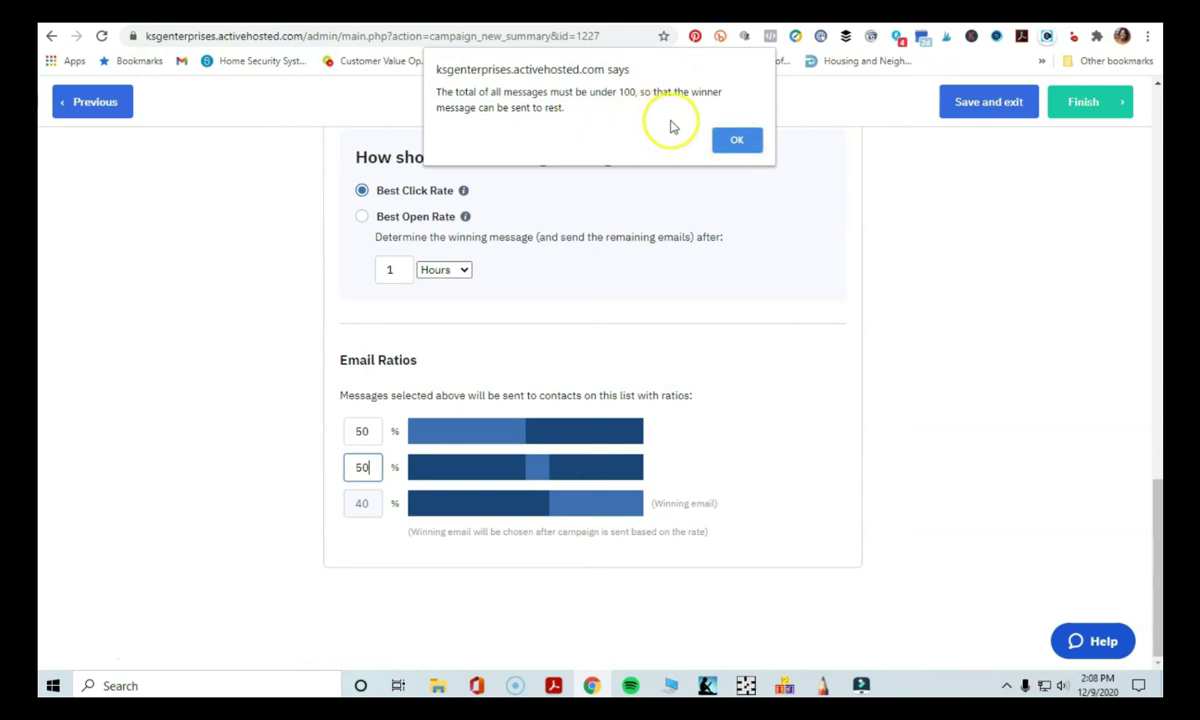
left_click(736, 145)
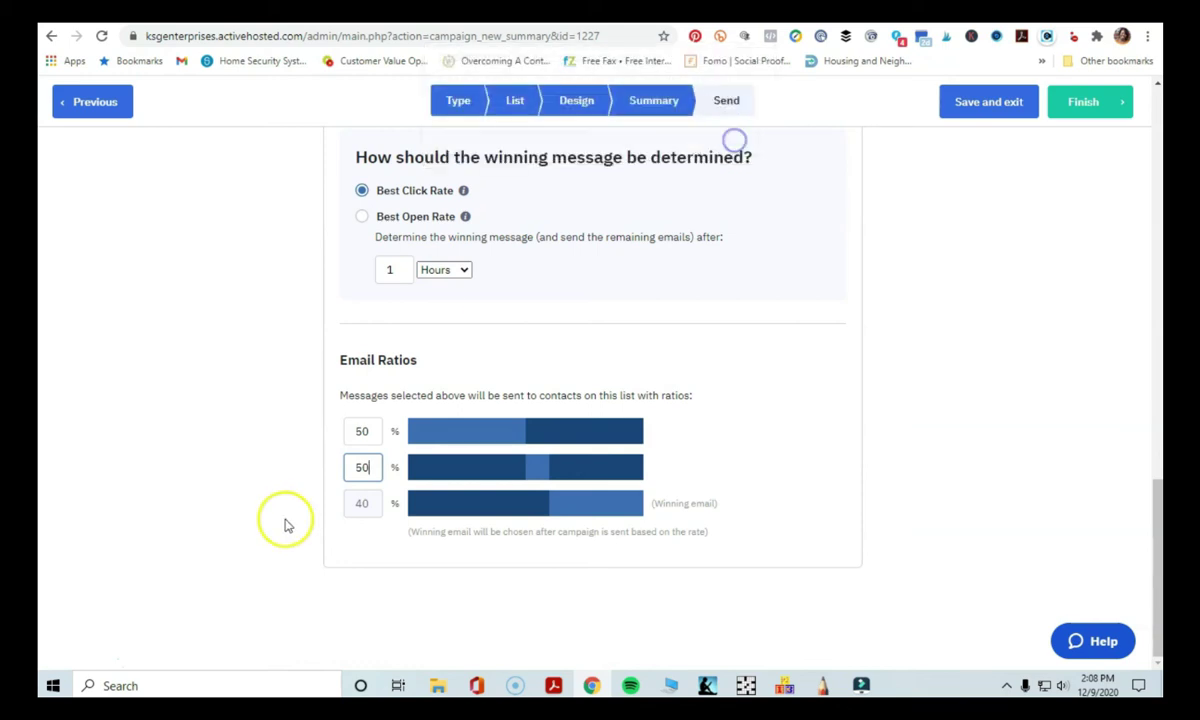
Set the first test message's email ratio to 40%
left_click(374, 432)
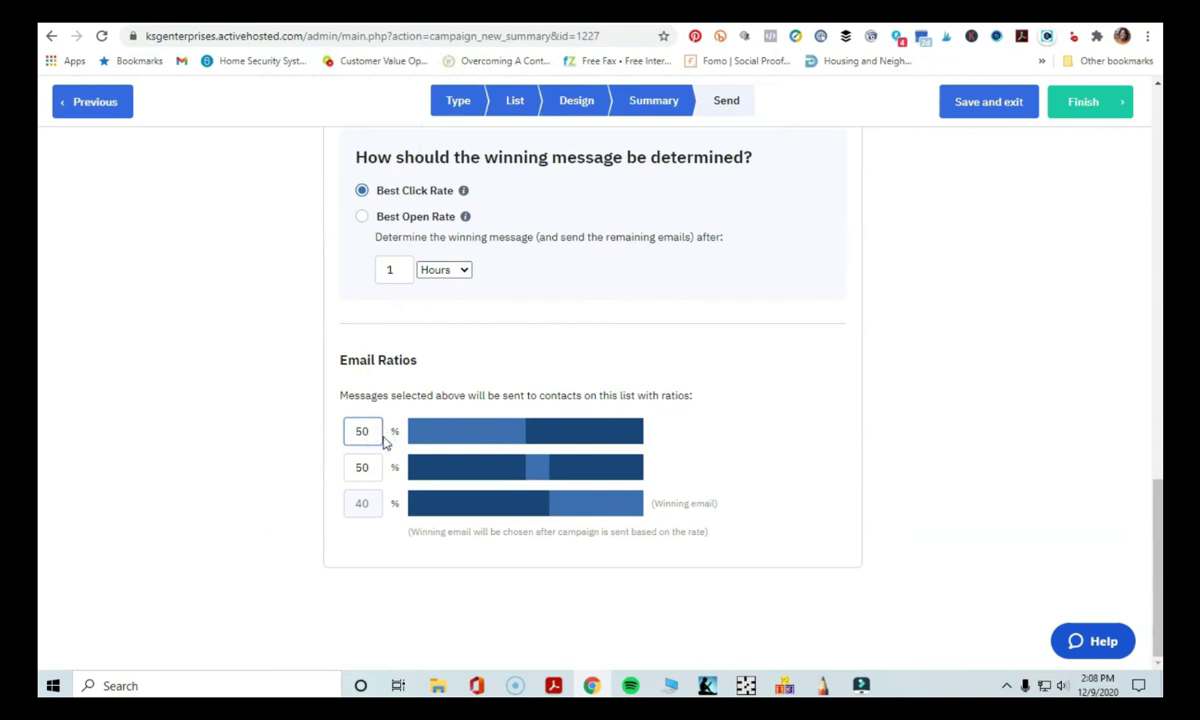
left_click_drag(381, 432, 341, 433)
type("40")
left_click_drag(374, 468, 335, 467)
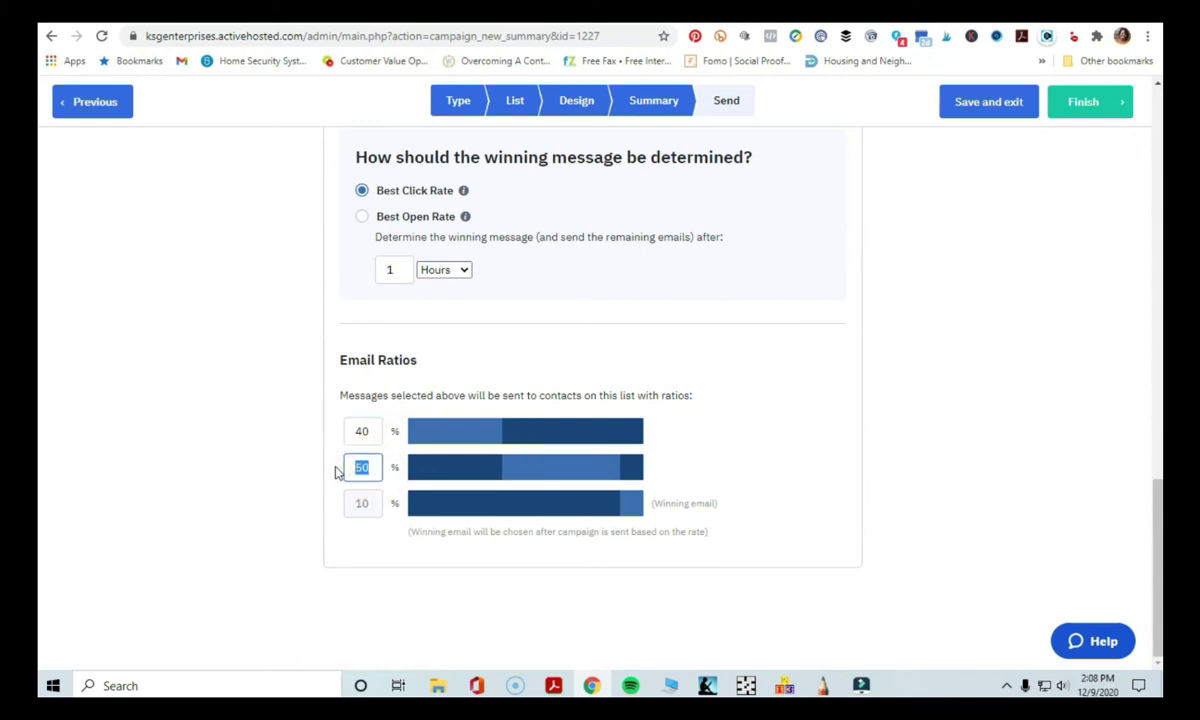
left_click(790, 420)
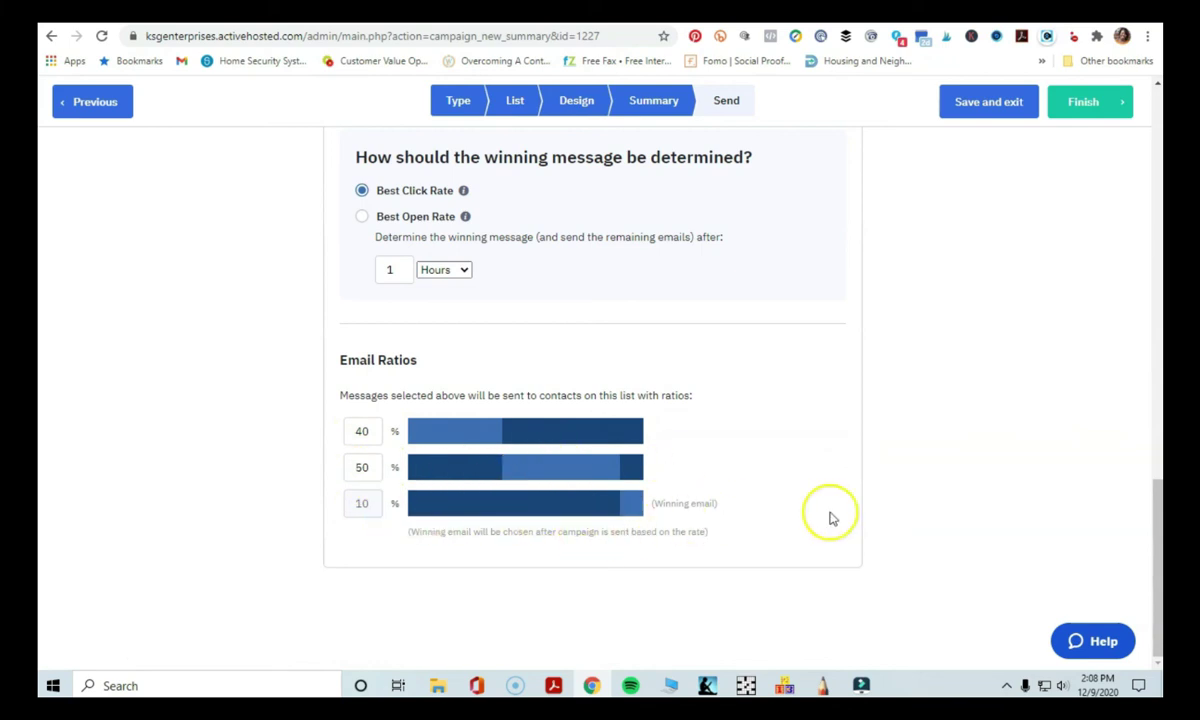
Reset the split test options by choosing not to determine the winner and re-enabling winner determination
scroll(797, 482, "up", 2)
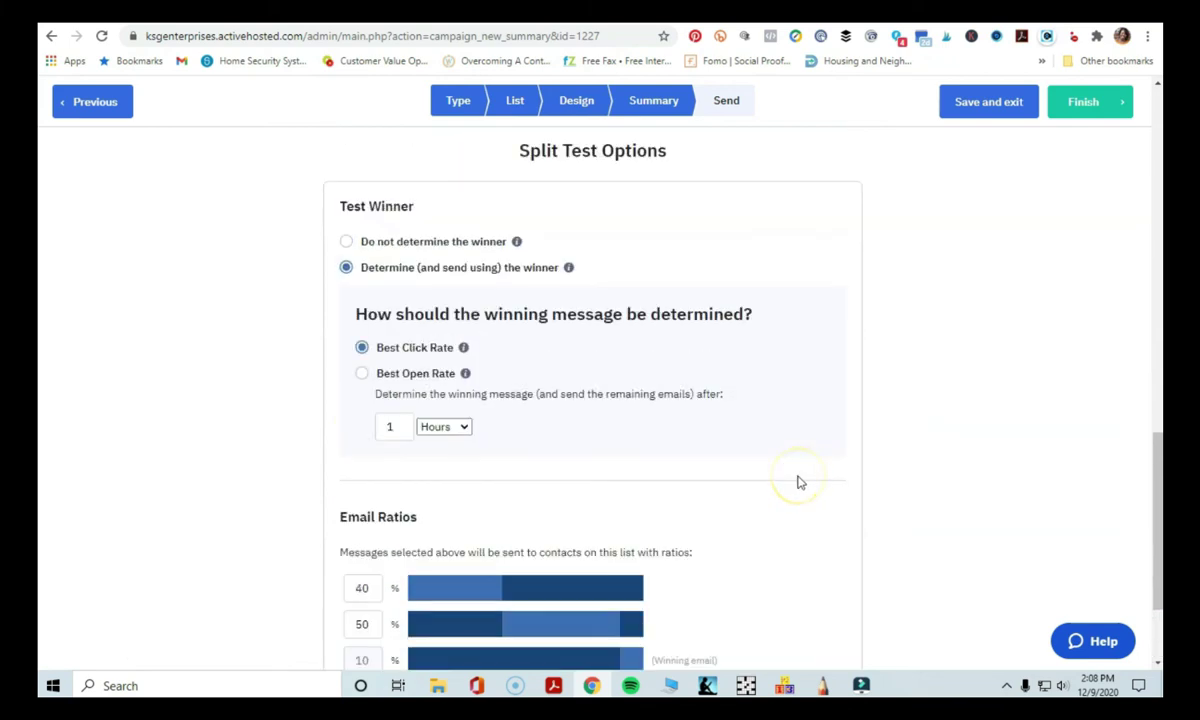
scroll(797, 482, "down", 2)
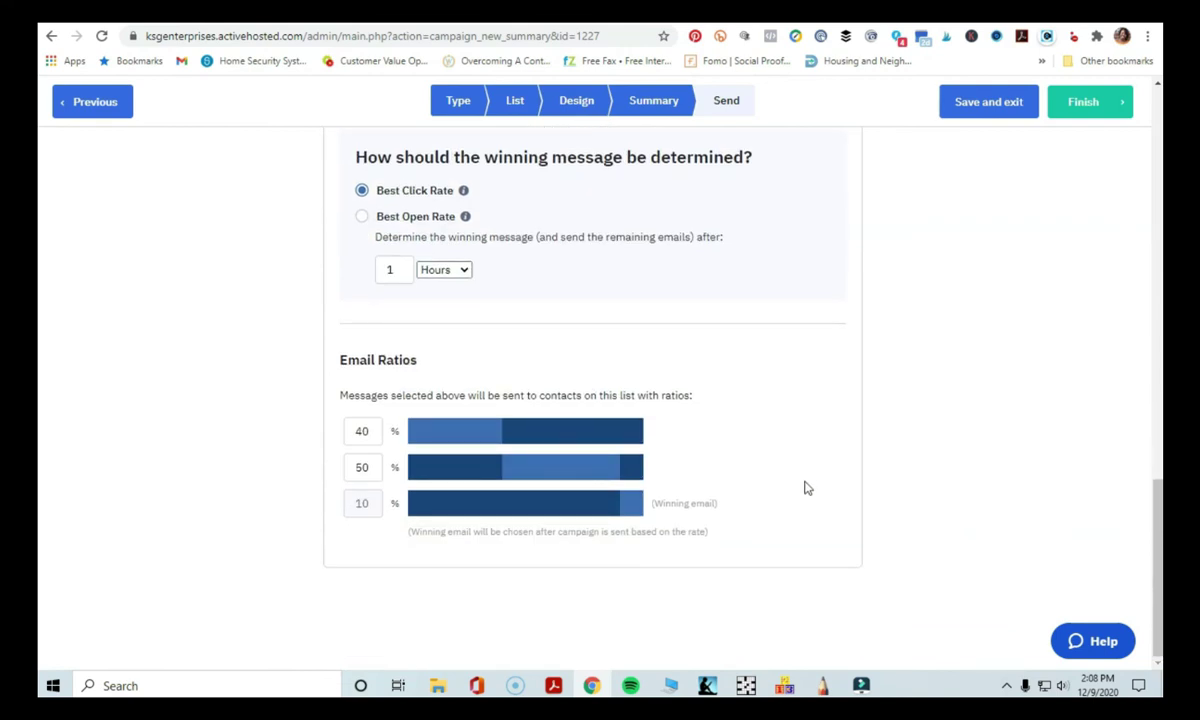
scroll(807, 487, "up", 3)
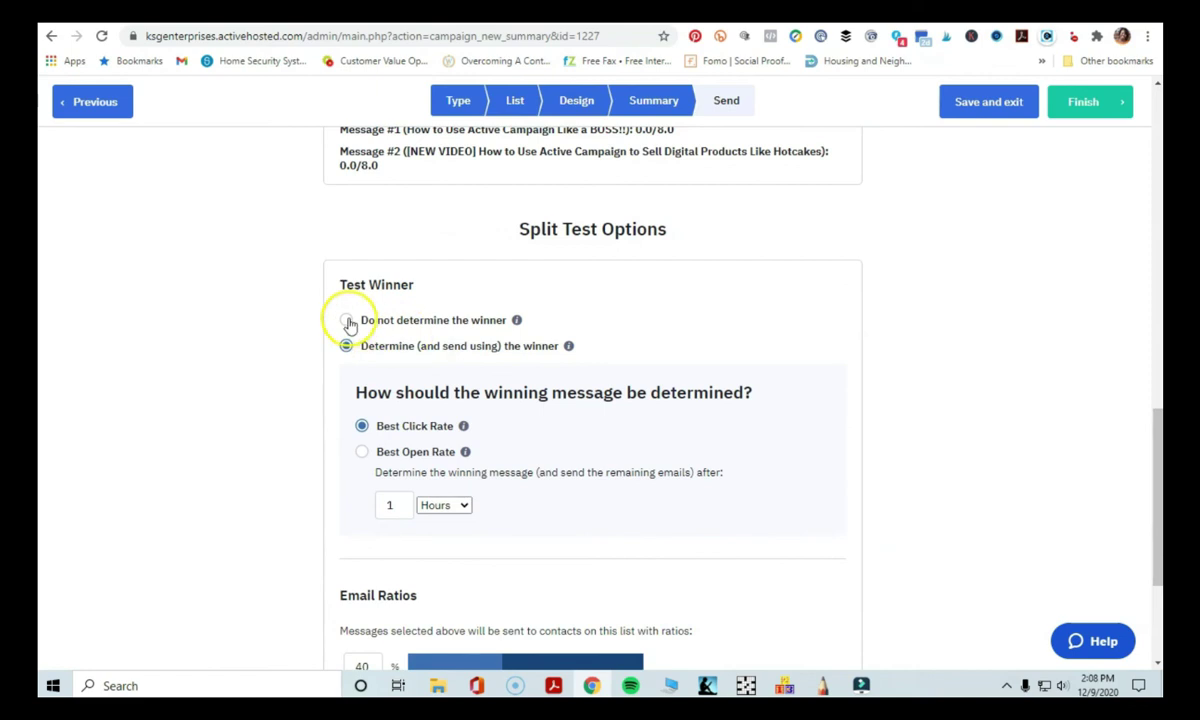
left_click(347, 321)
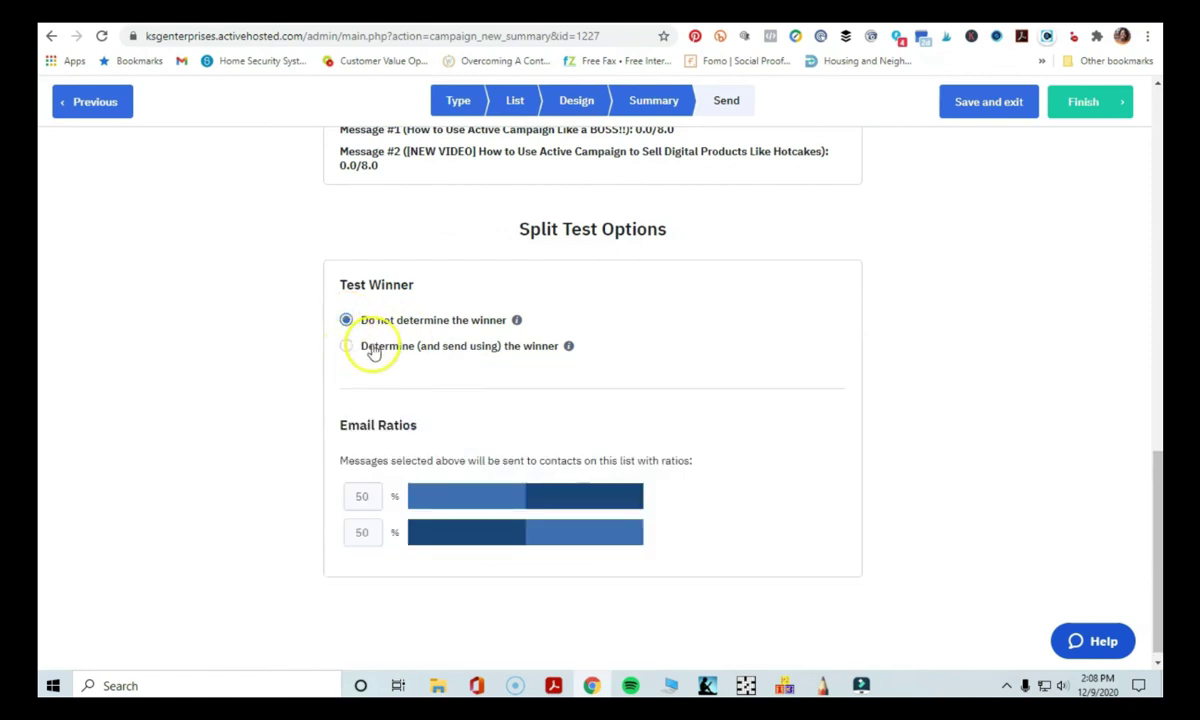
left_click(378, 349)
scroll(893, 413, "down", 1)
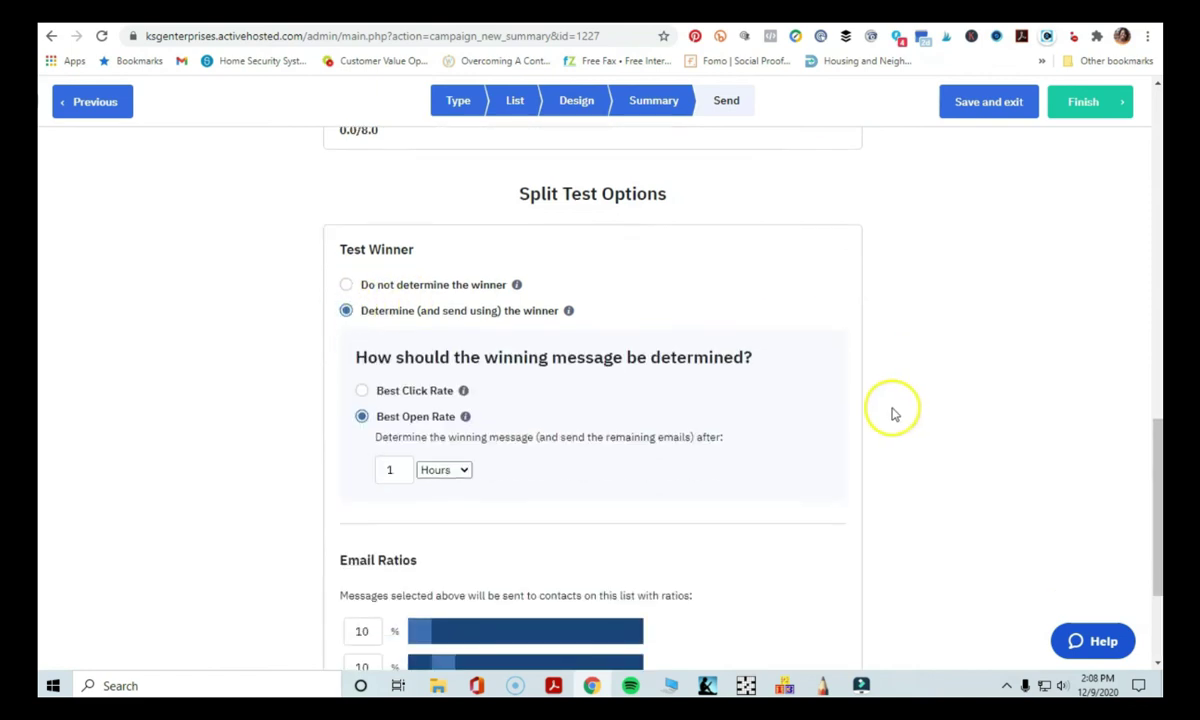
Keep the 10% ratio for each test message and finish the scheduled campaign
scroll(893, 413, "down", 2)
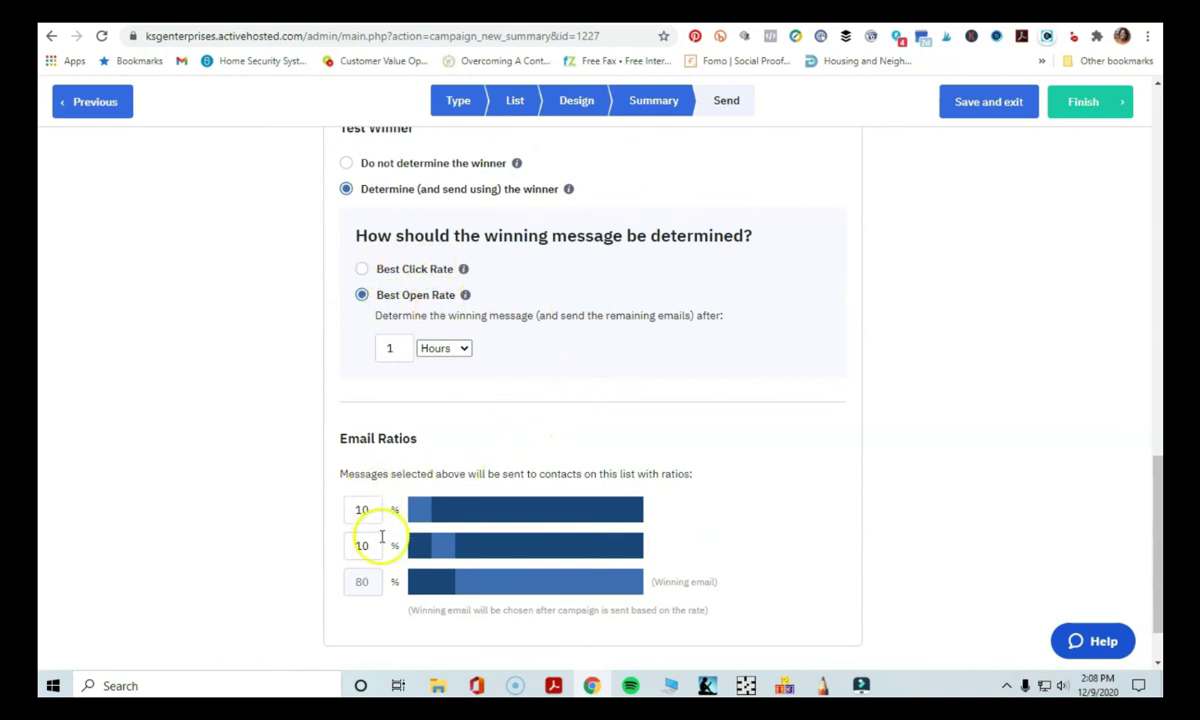
left_click(365, 509)
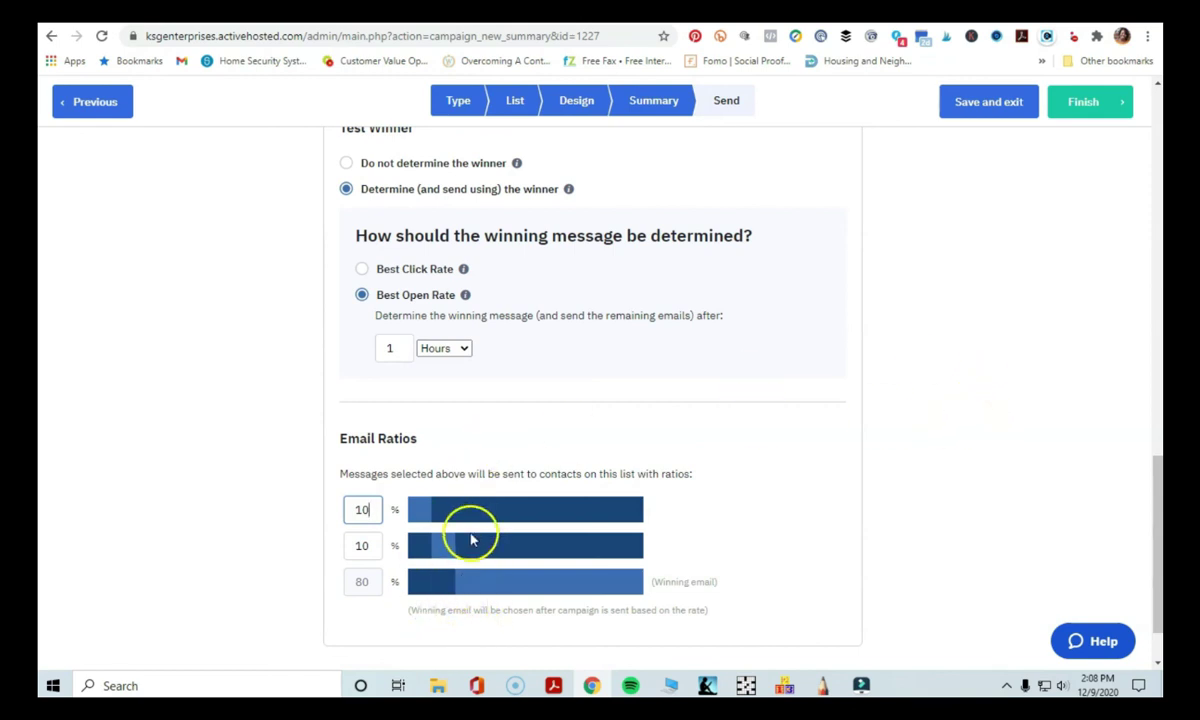
left_click(1081, 108)
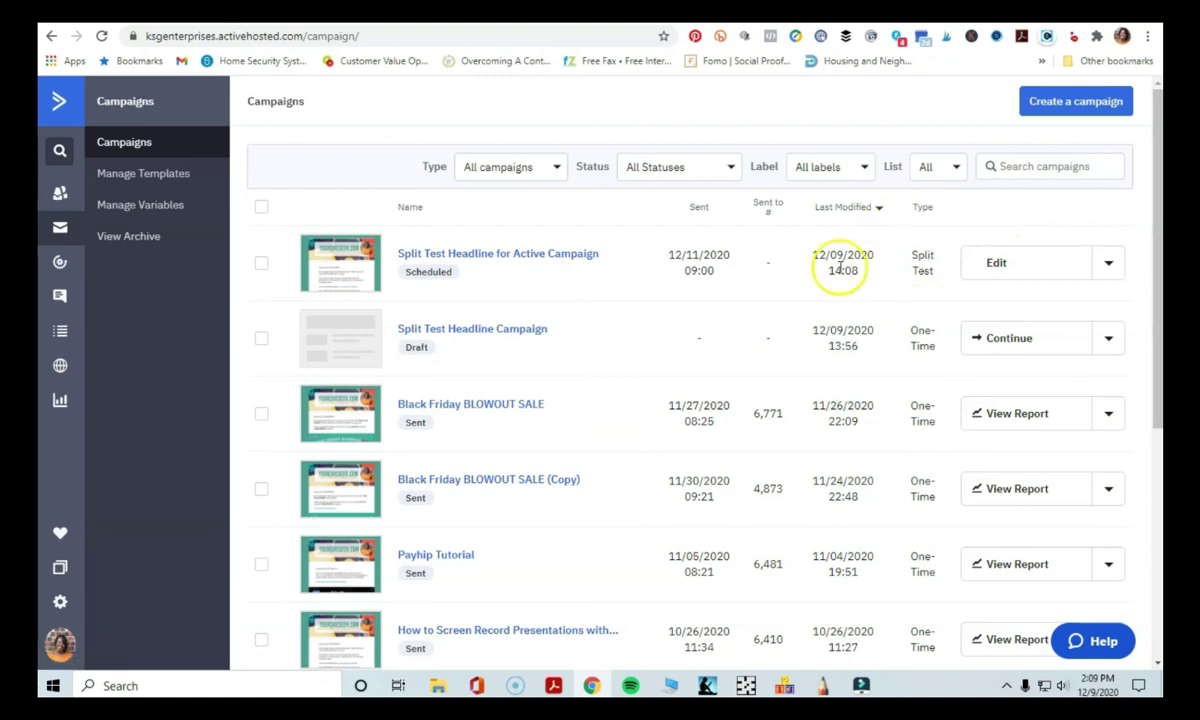
Disable the scheduled campaign "Split Test Headline for Active Campaign" and confirm
left_click(1107, 265)
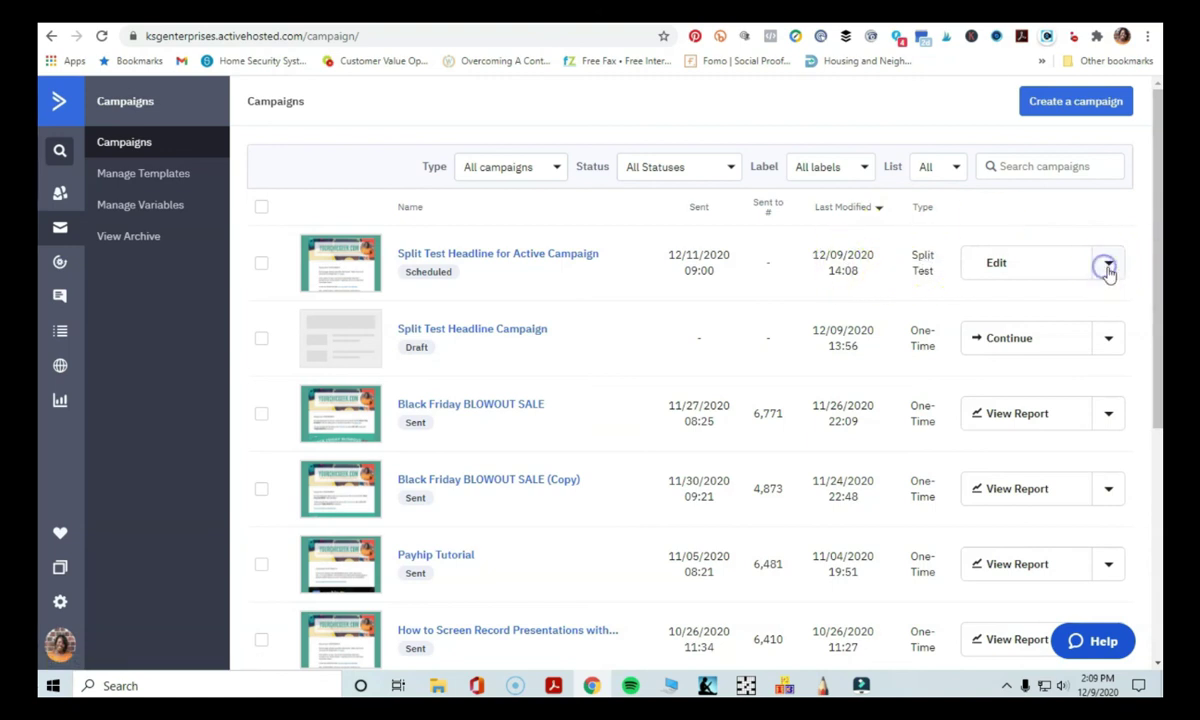
left_click(1107, 265)
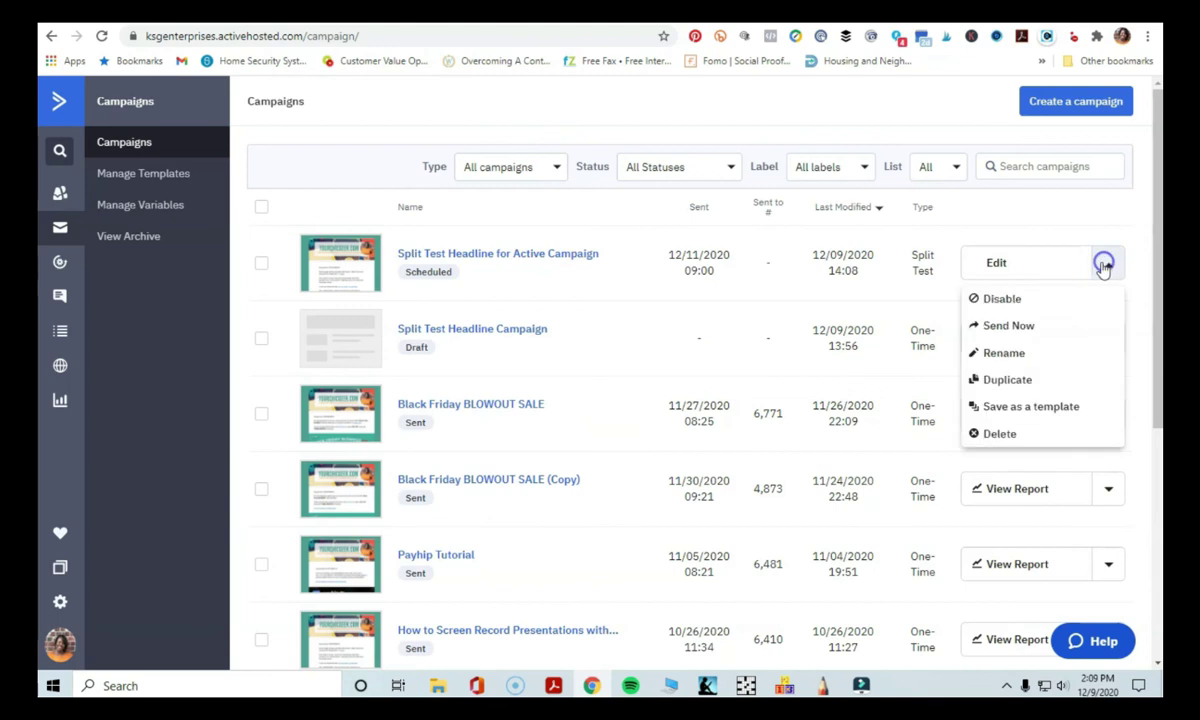
left_click(1008, 298)
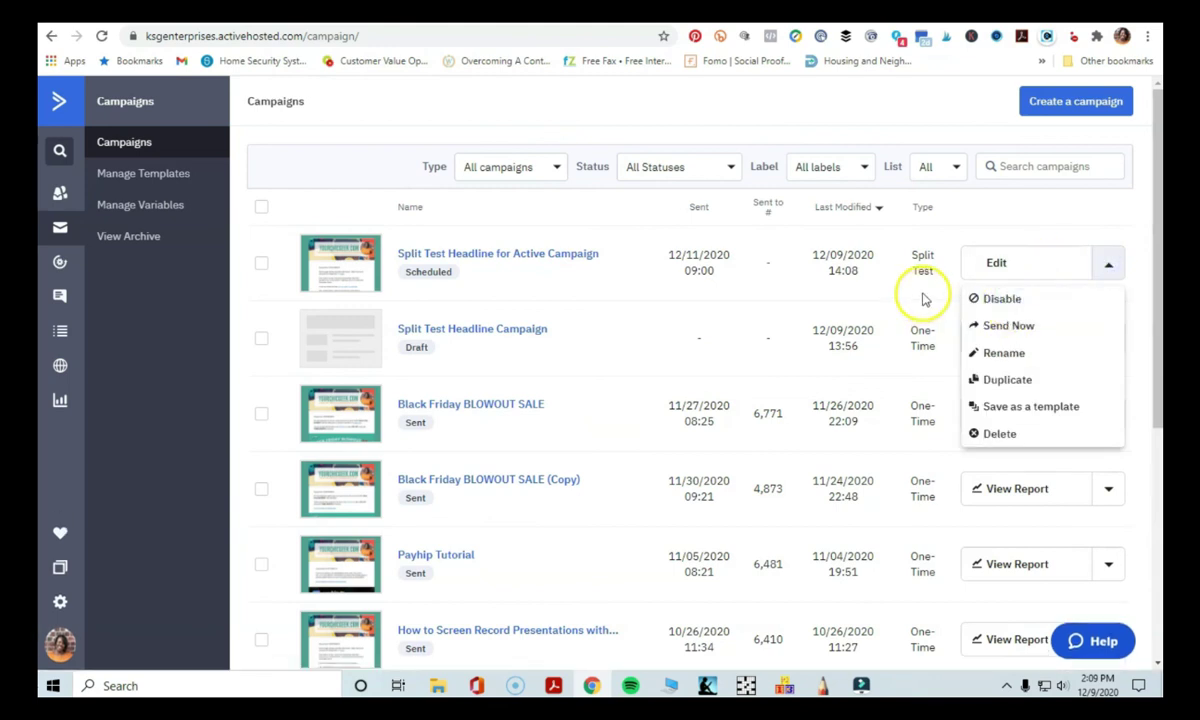
left_click(996, 303)
left_click(682, 188)
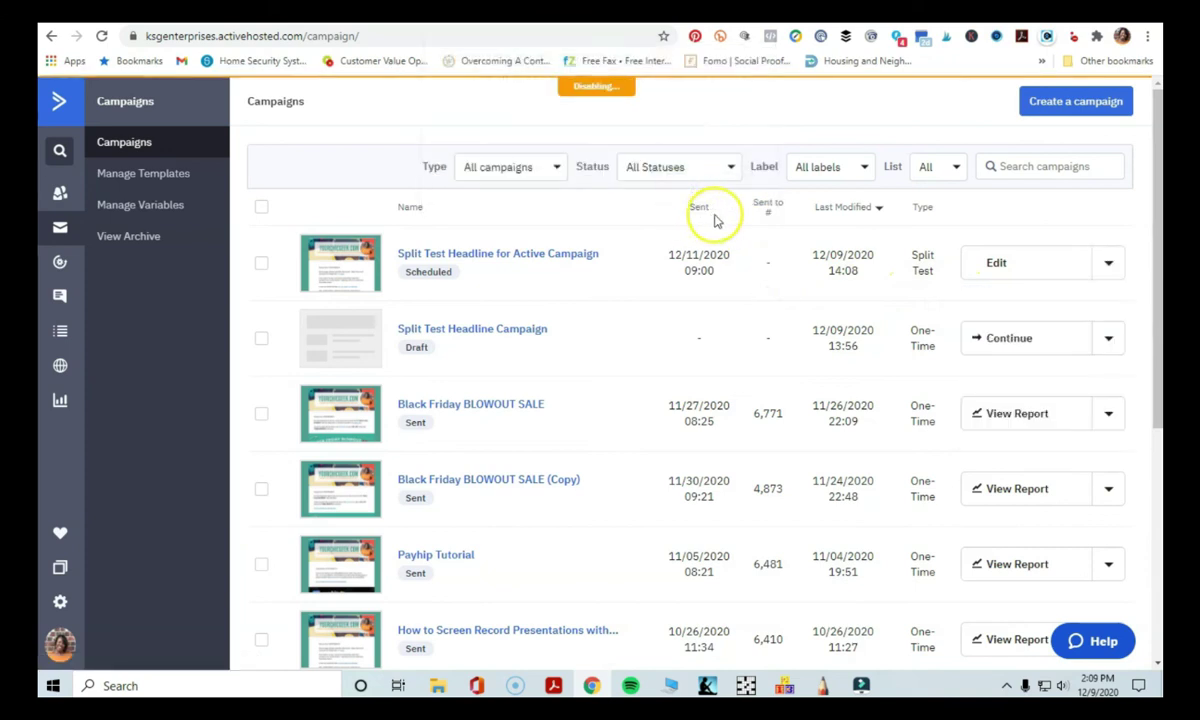